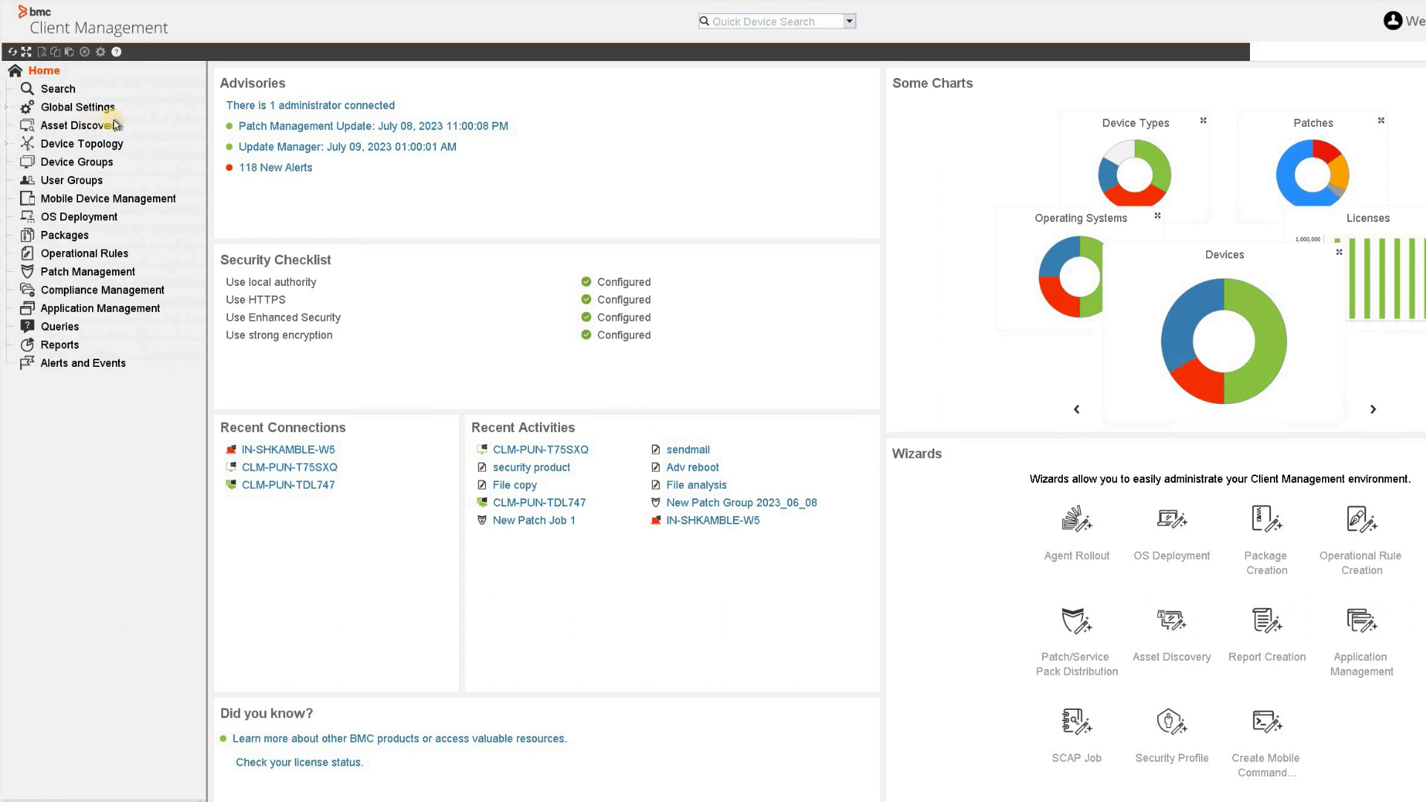
Step: Start the Agent Rollout Wizard for the Rollouts node under Global Settings
click(73, 110)
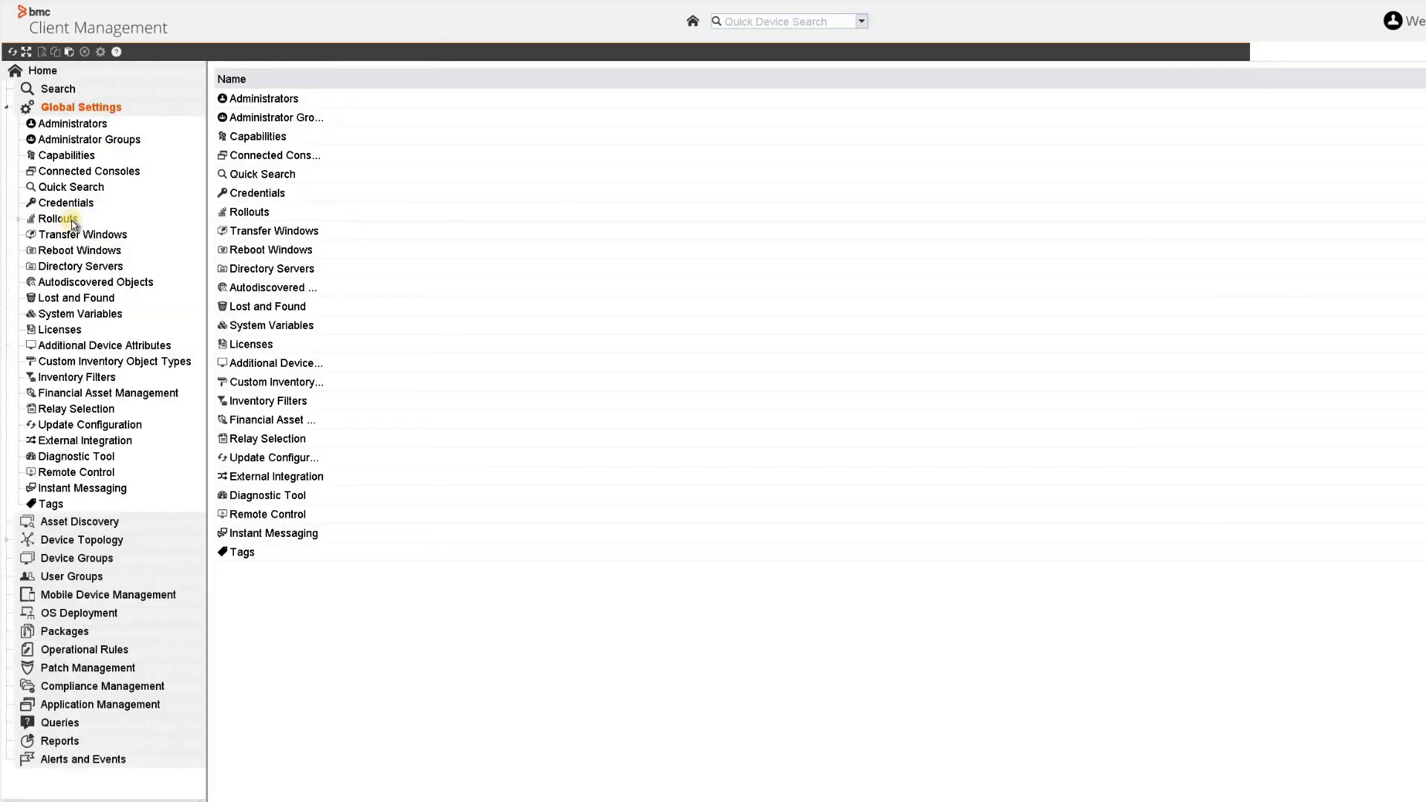
click(72, 220)
right_click(71, 221)
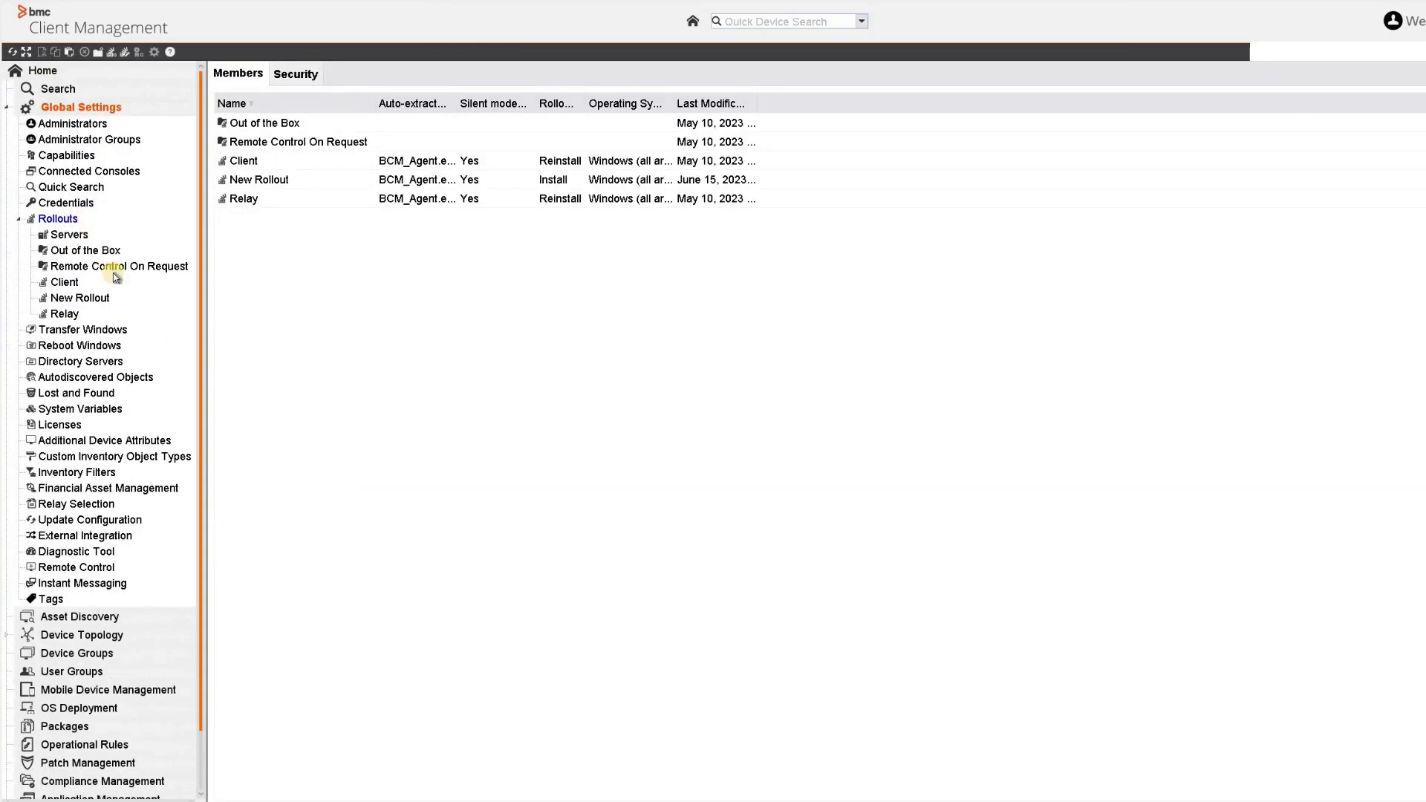
click(123, 373)
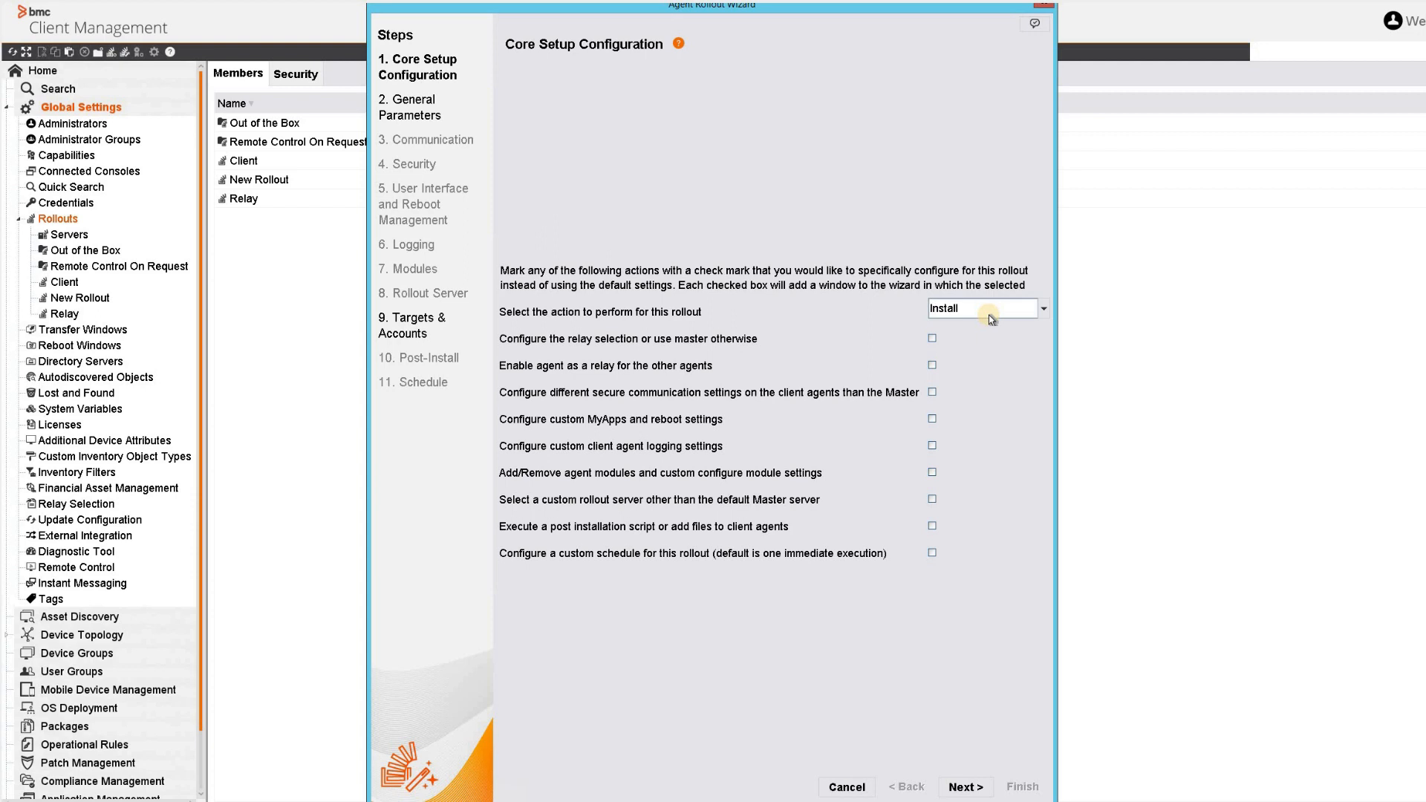
Step: Set the rollout action to Install and enable configuring the relay selection in the core setup
click(989, 315)
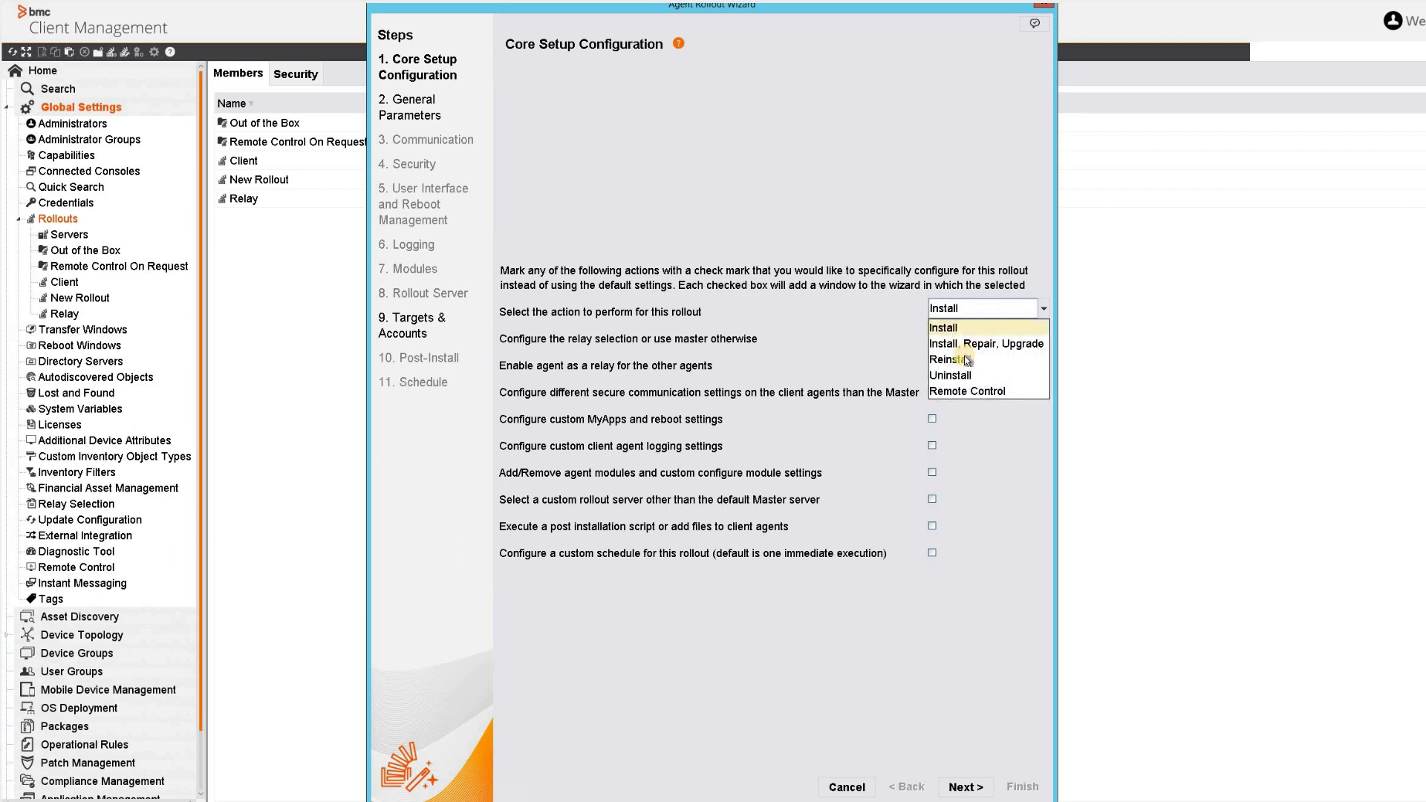
click(994, 328)
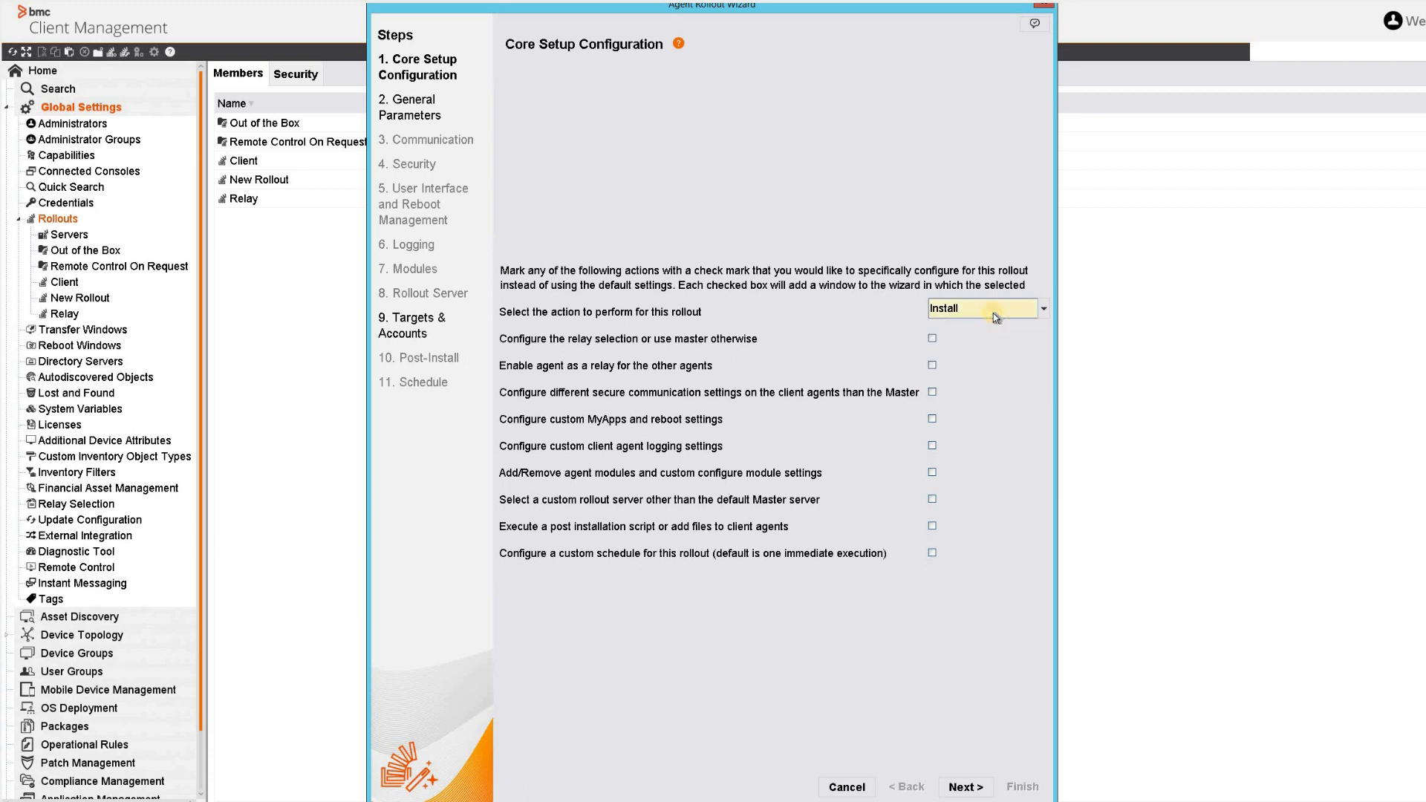
click(929, 340)
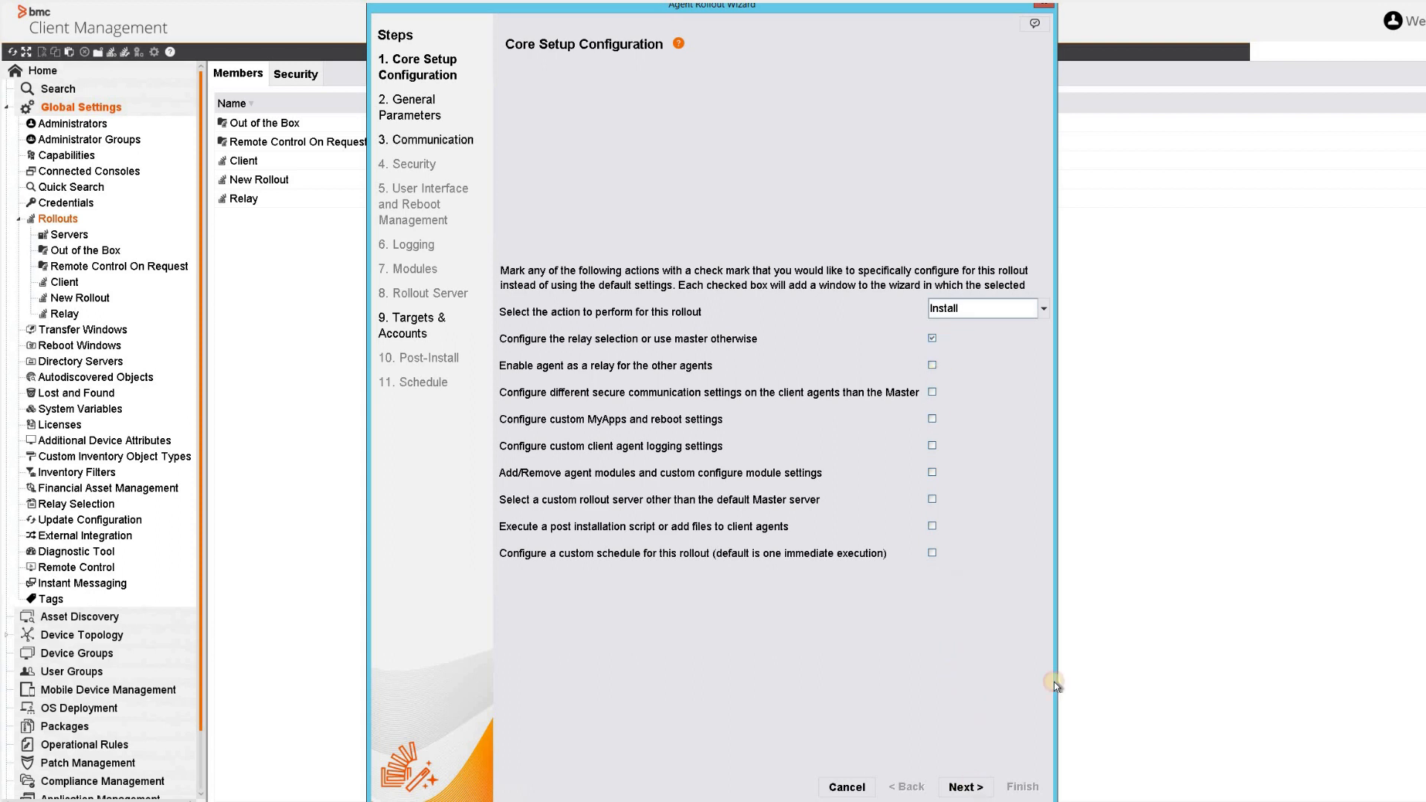
Step: Name the rollout "New client rollout" and enable silent mode installation in the general parameters
click(966, 786)
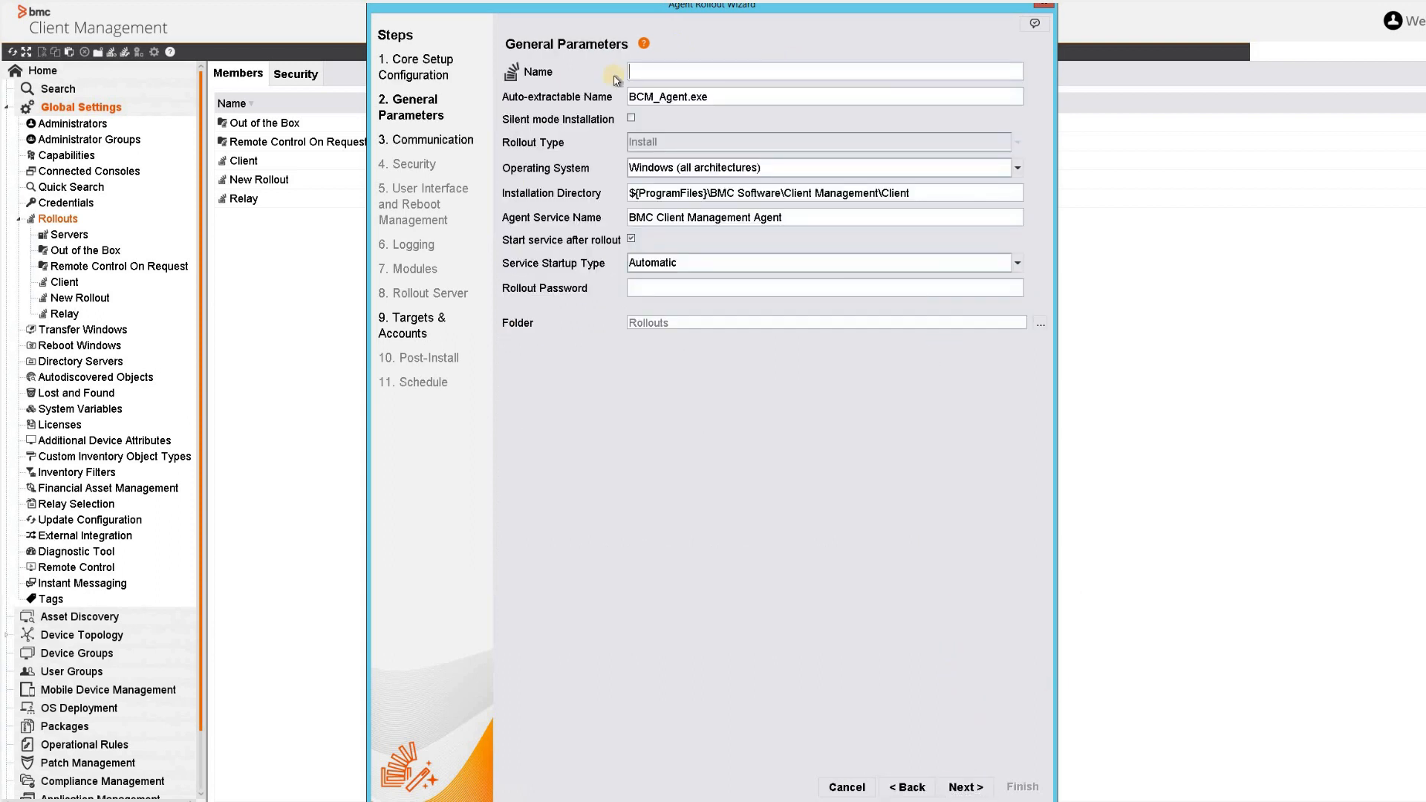
text(New client rollout)
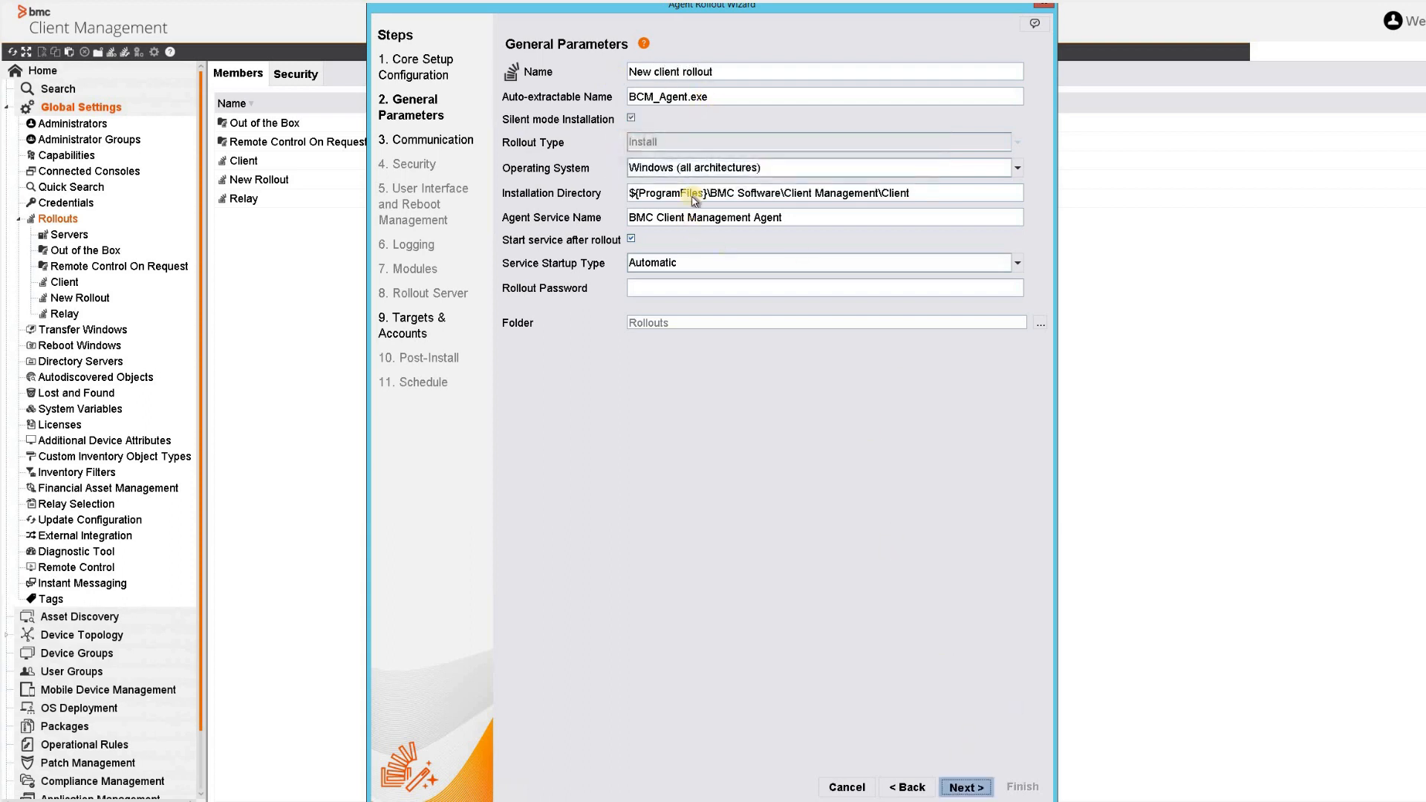
click(966, 787)
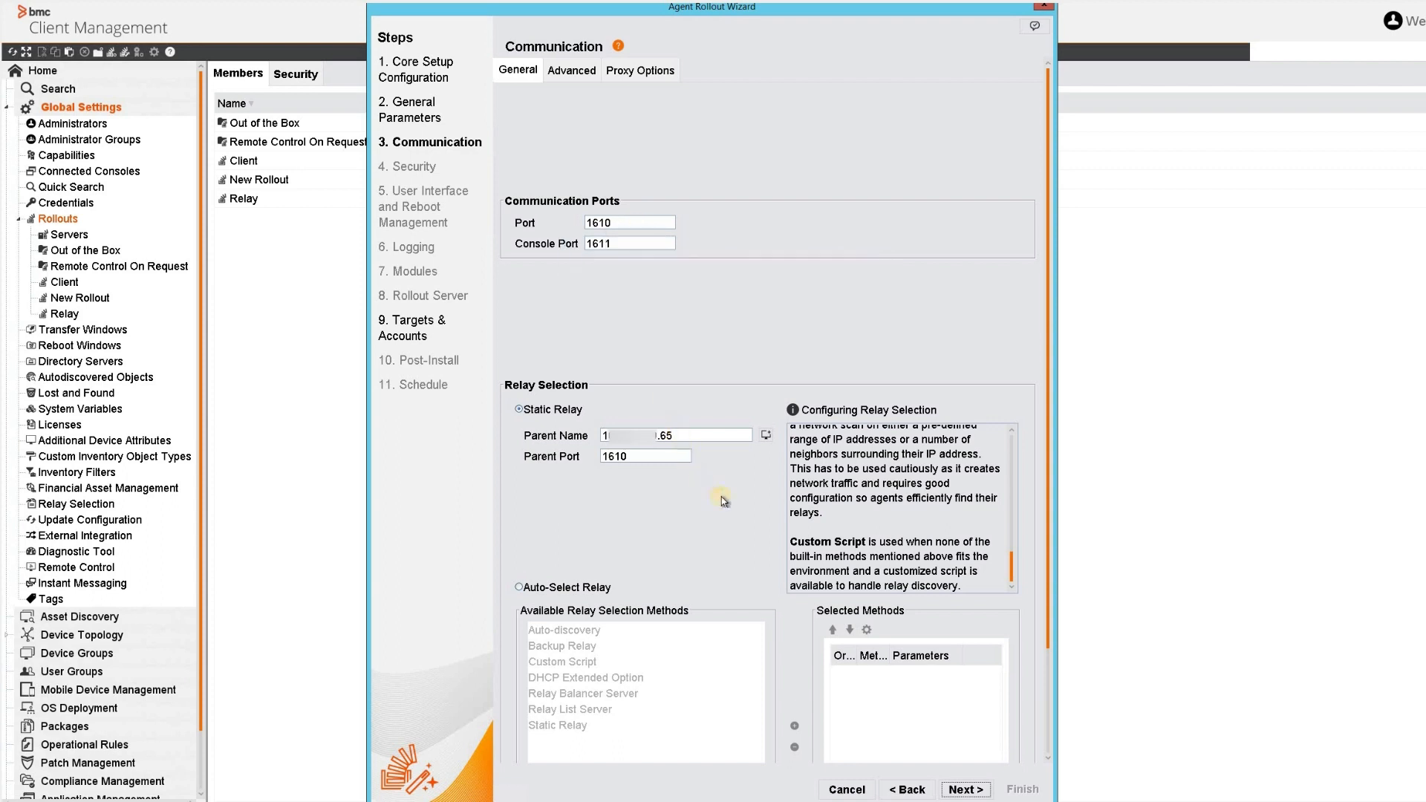
Step: Switch relay selection to Auto-Select Relay and add the Relay List Server method with its default list server URL
scroll(721, 497, down, 2)
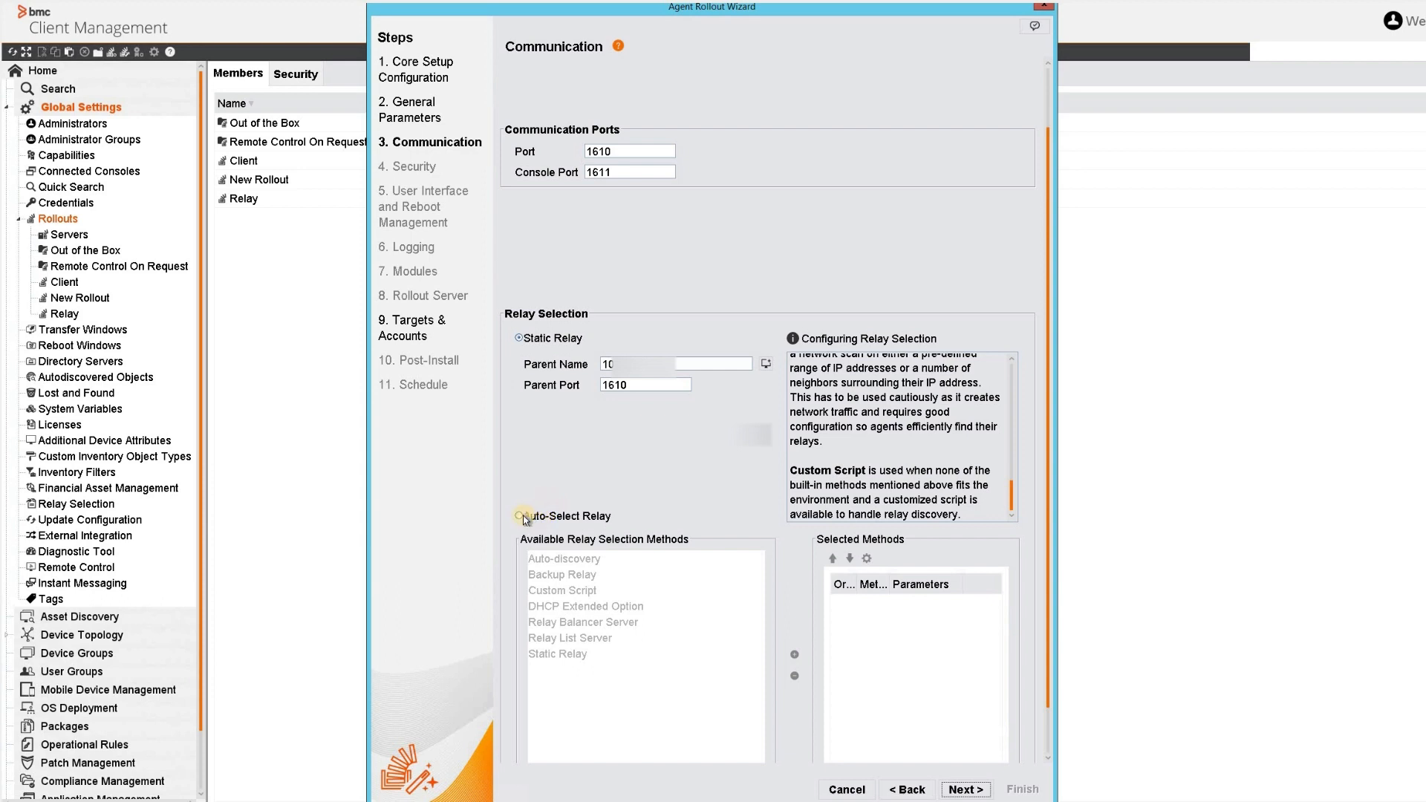
click(520, 515)
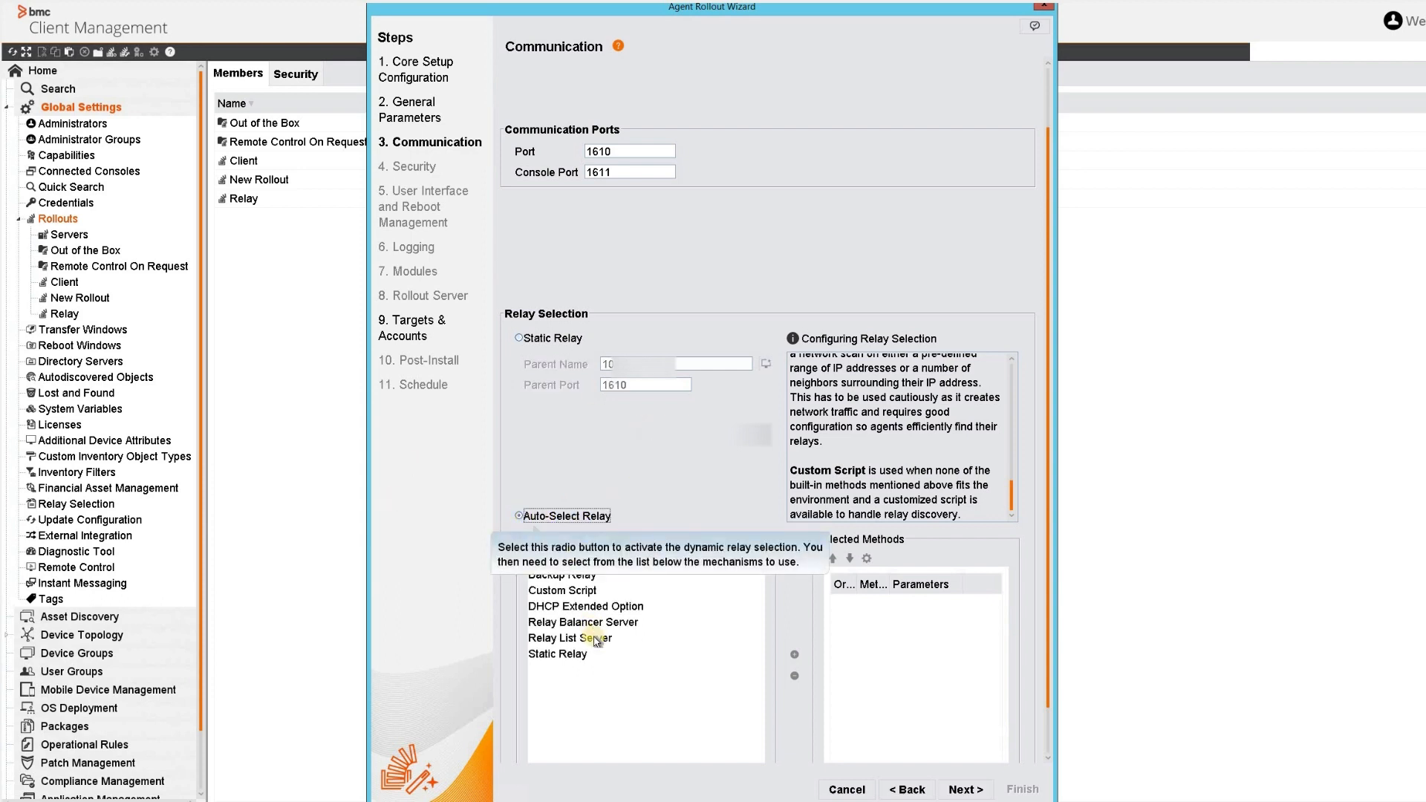
click(594, 640)
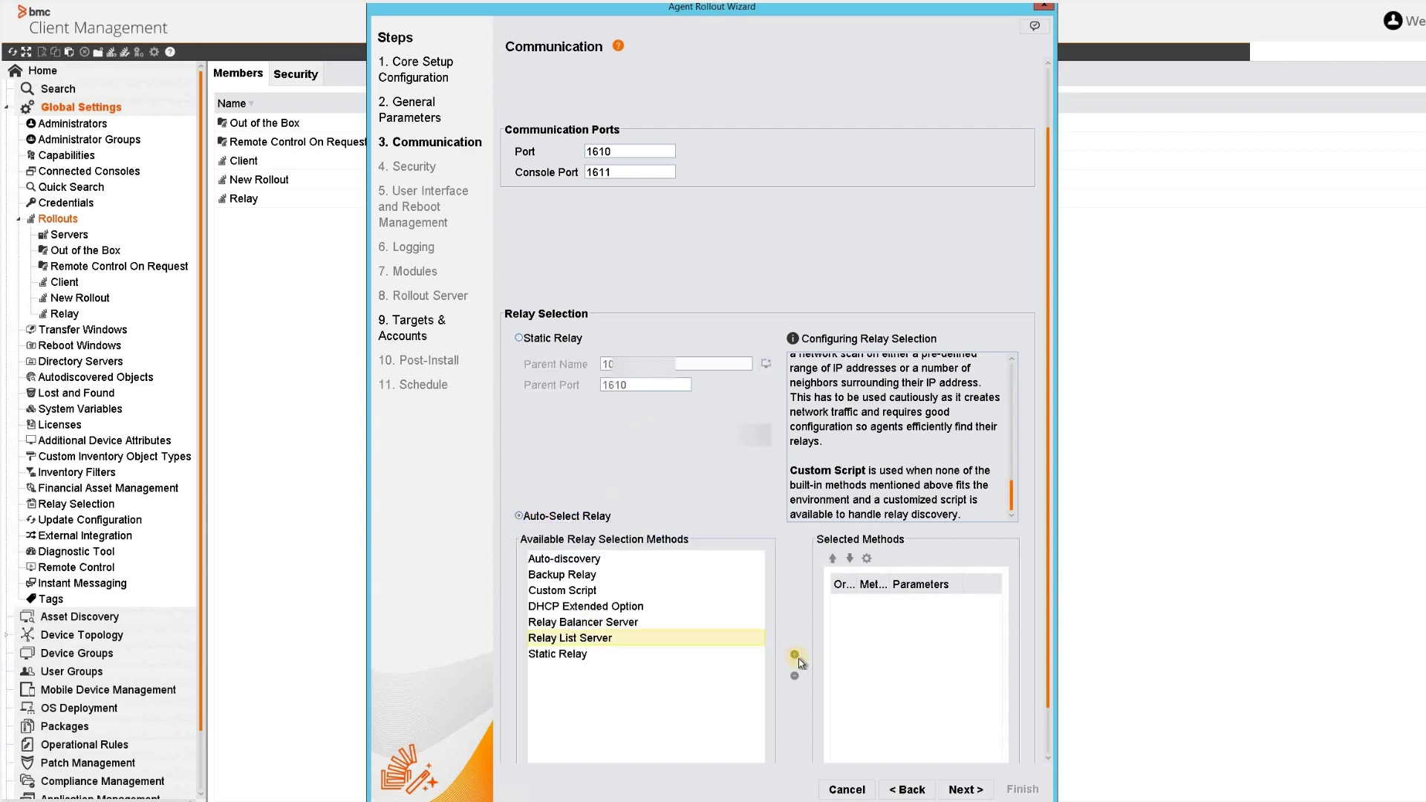
click(795, 655)
click(686, 437)
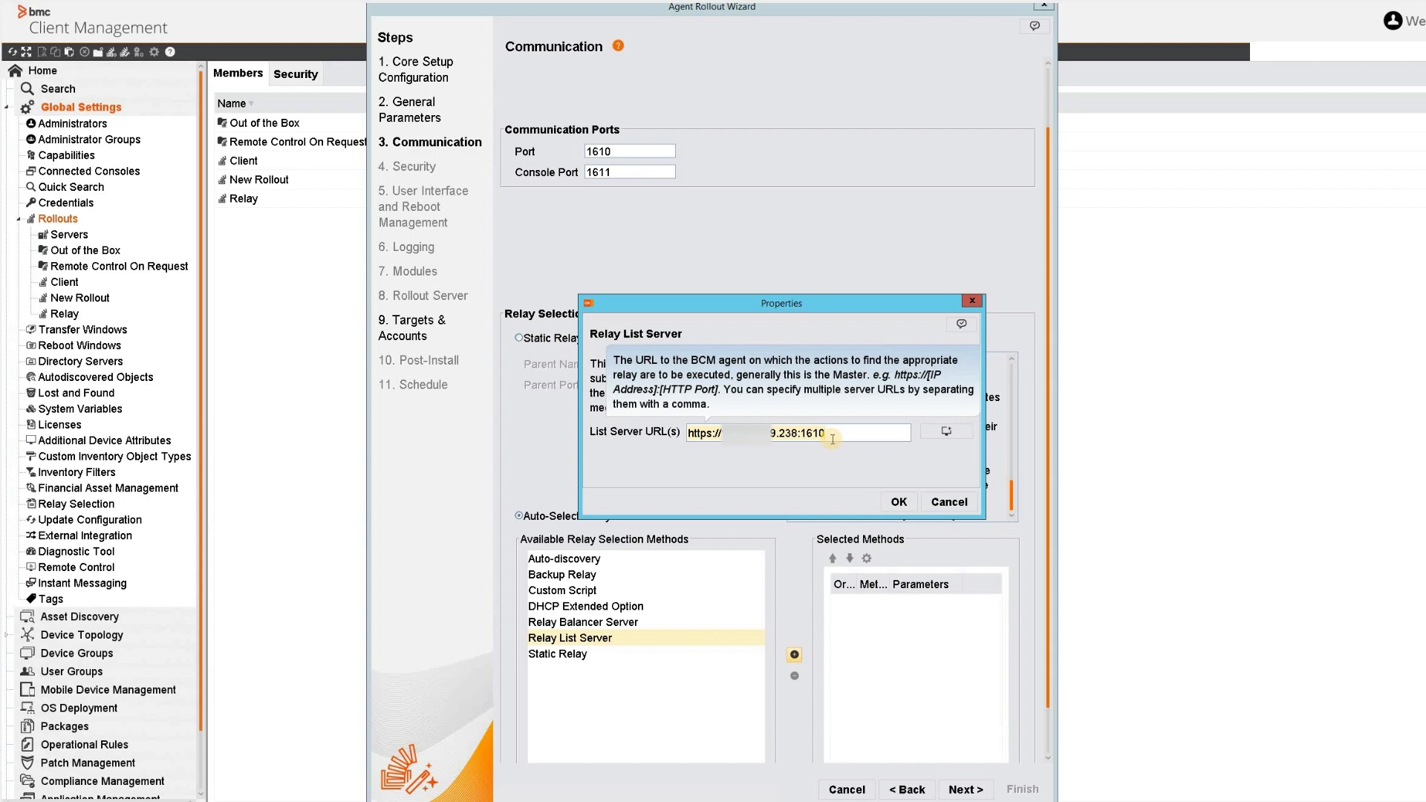
click(937, 432)
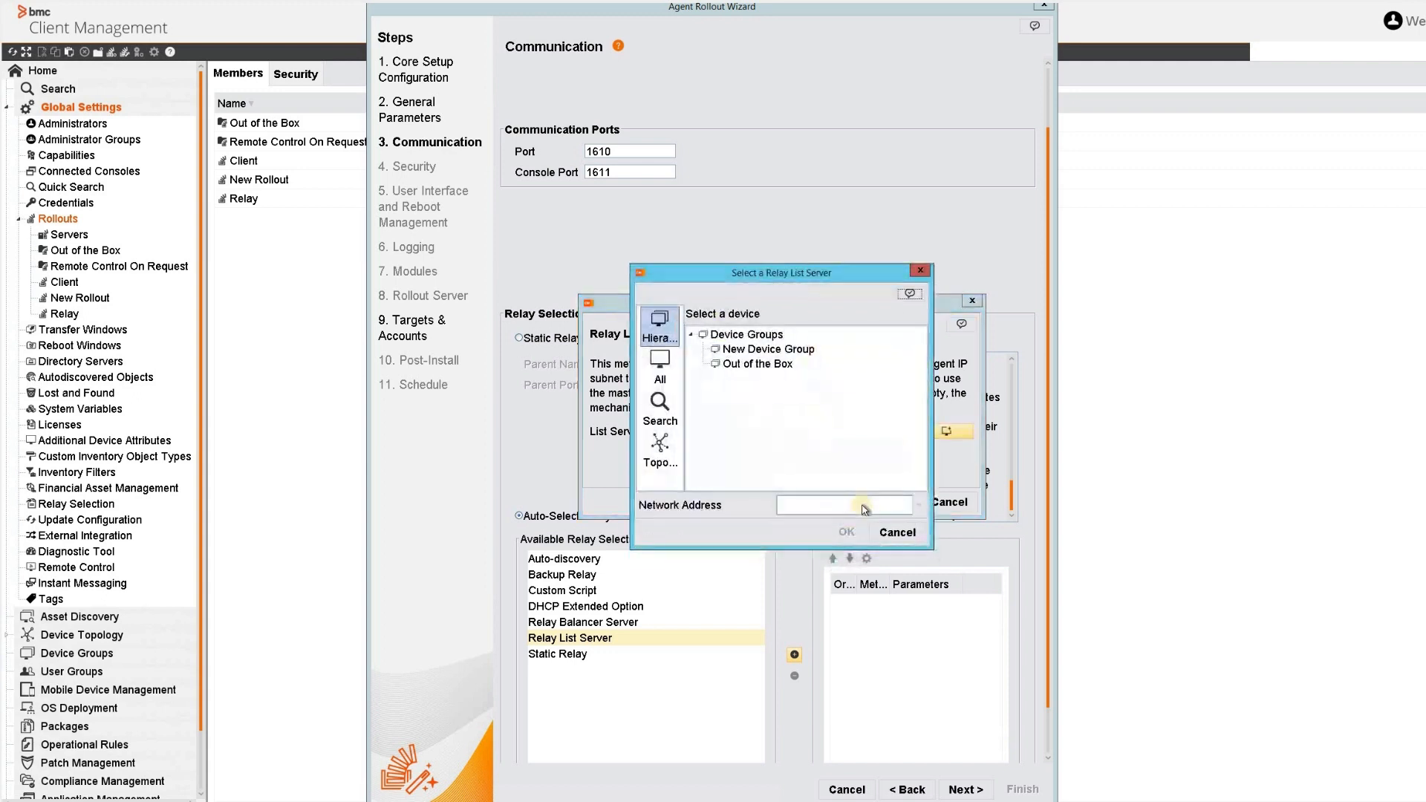
click(898, 533)
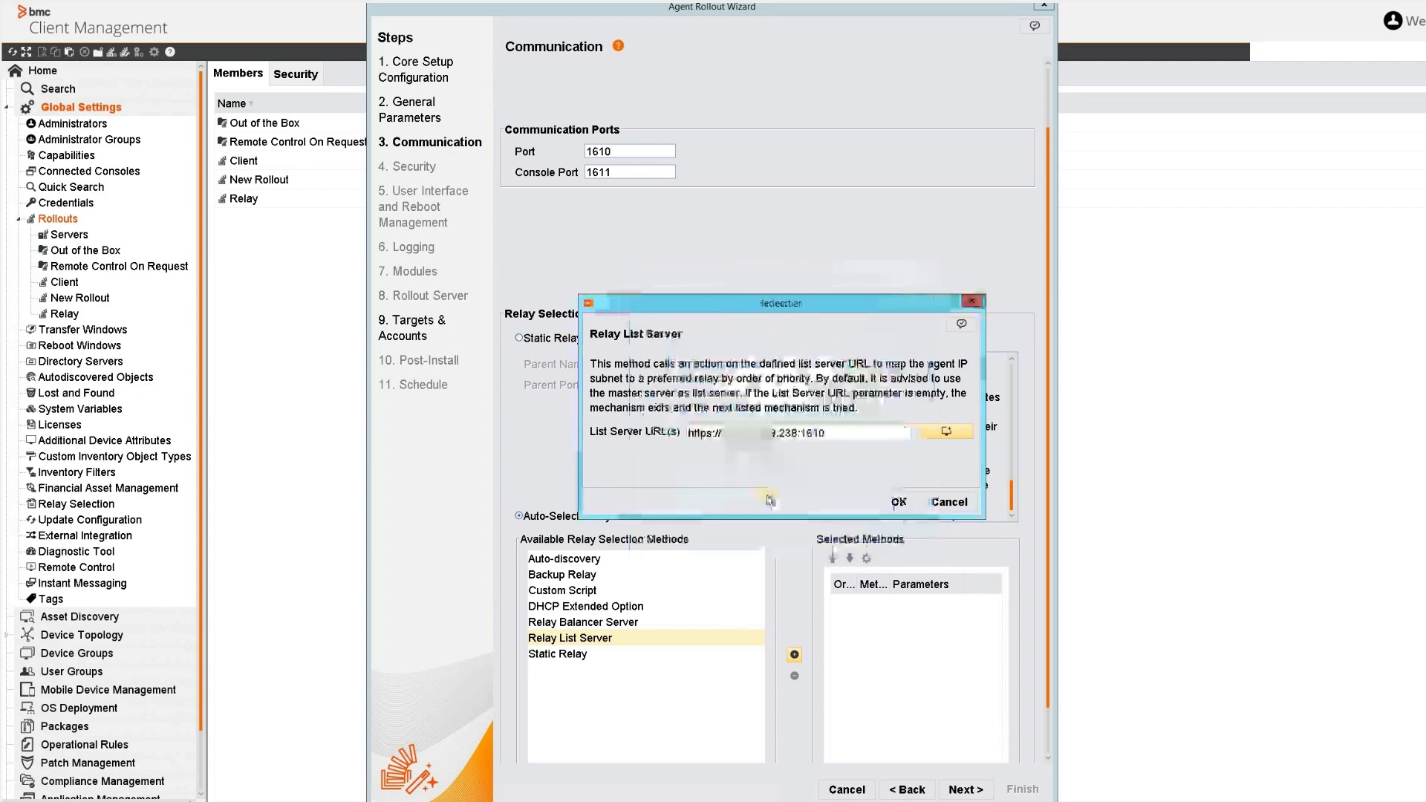
click(903, 502)
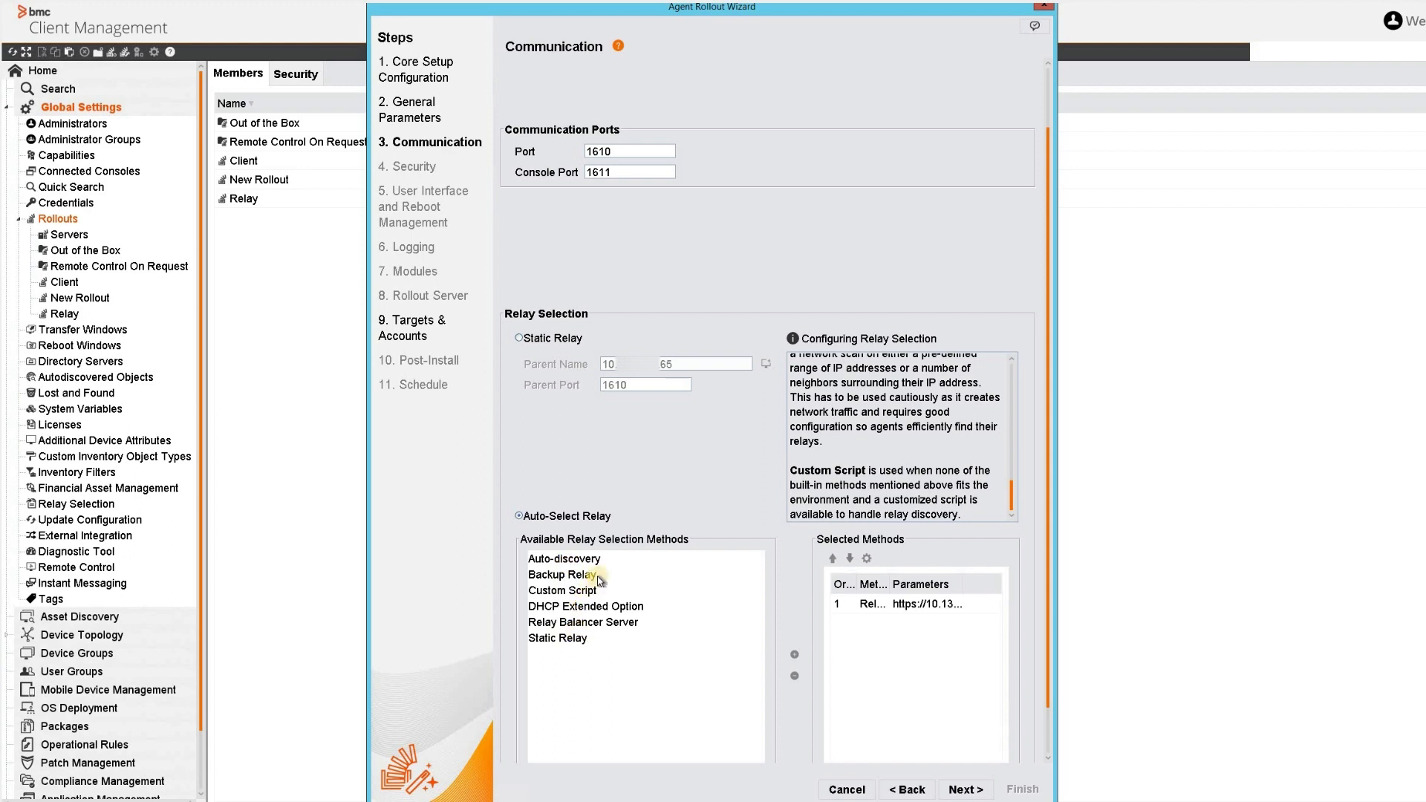
click(876, 604)
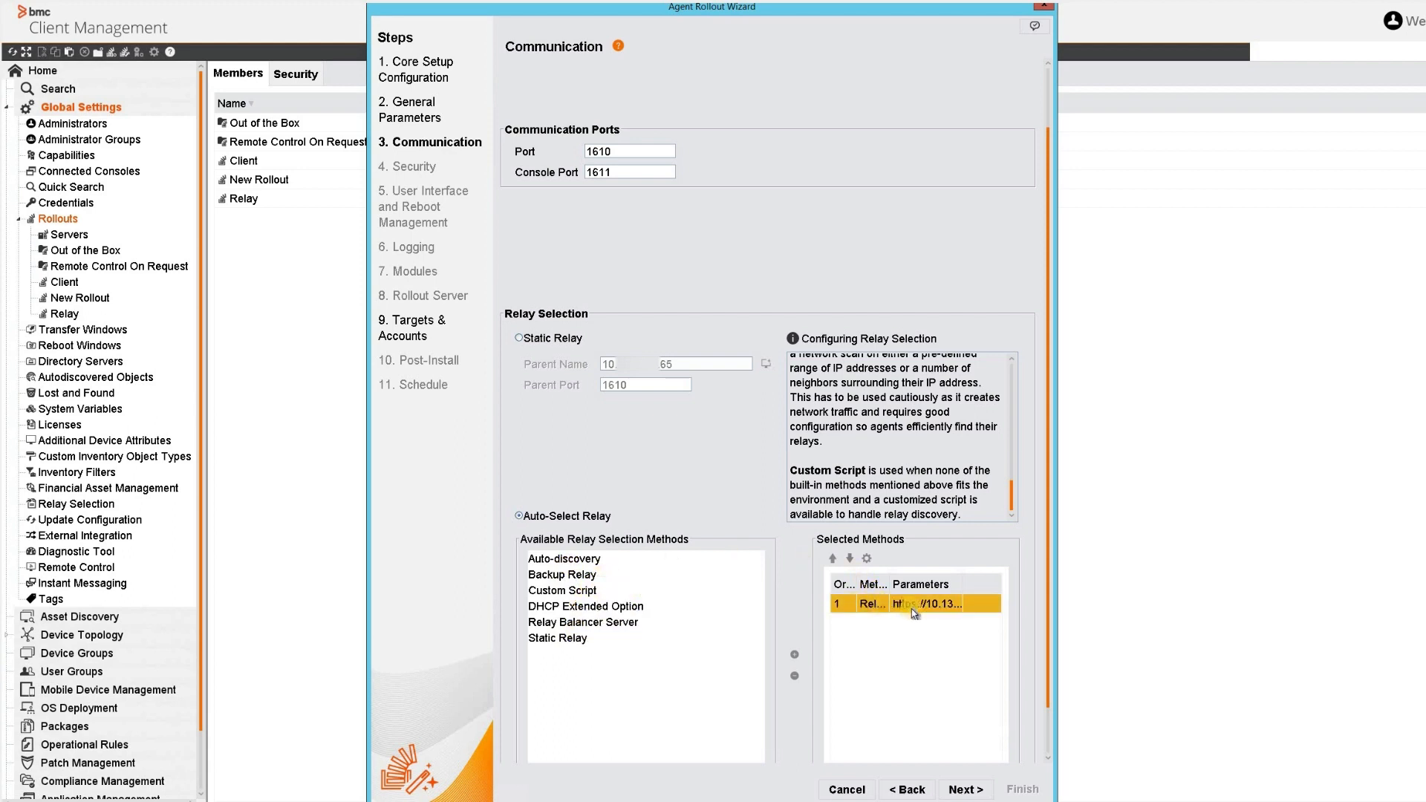
click(965, 789)
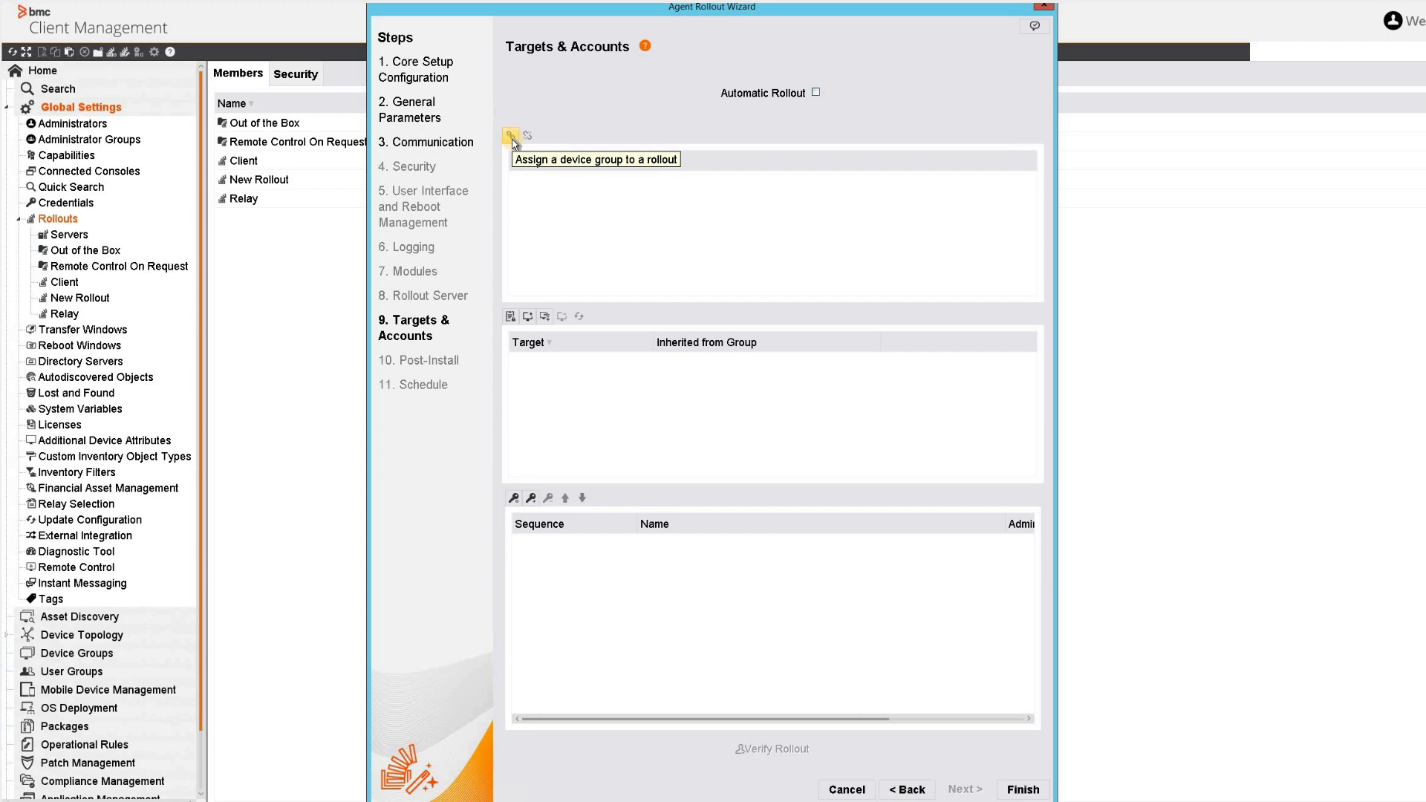
Step: Add the device clm-pun-t30kji as a rollout target by name
click(547, 322)
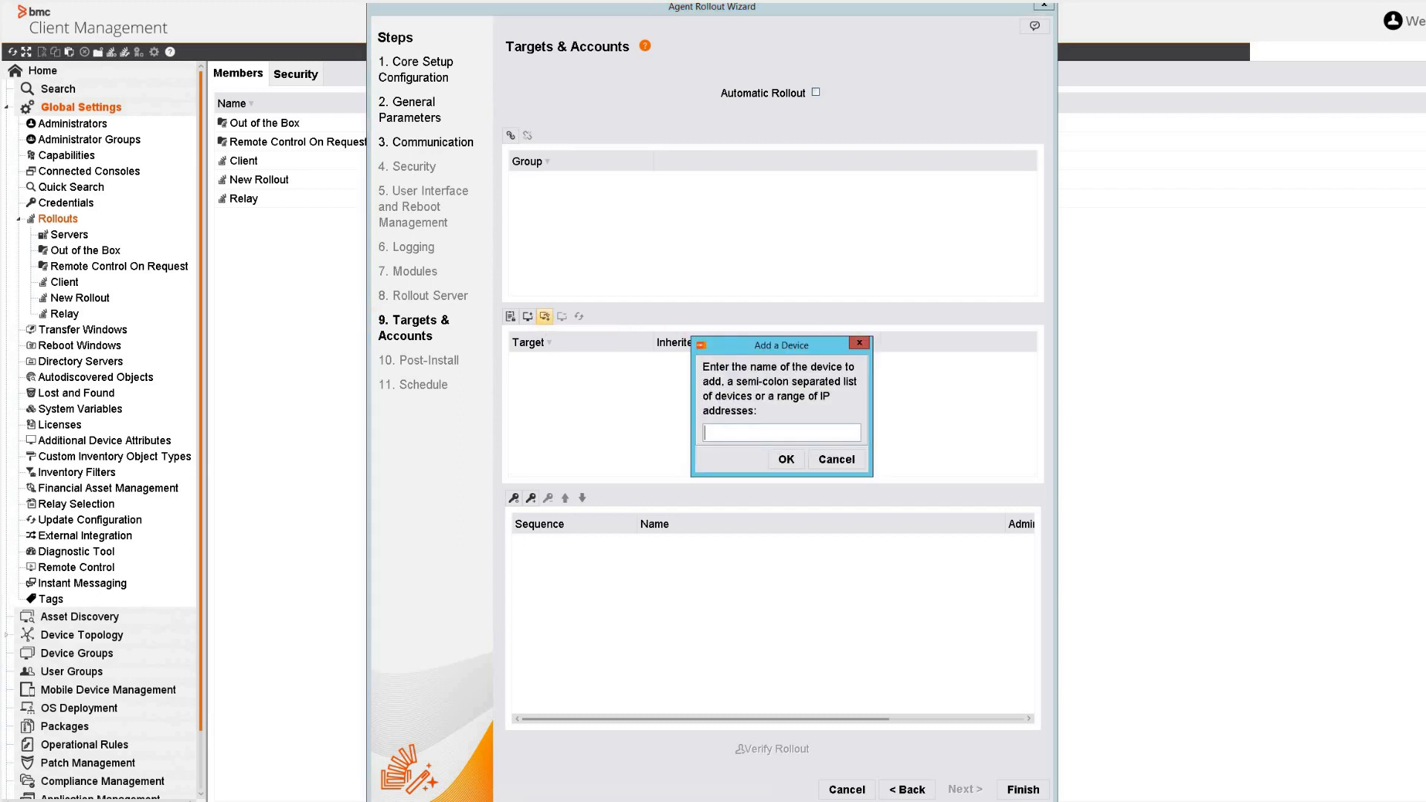
text(clm-pun-t30kji)
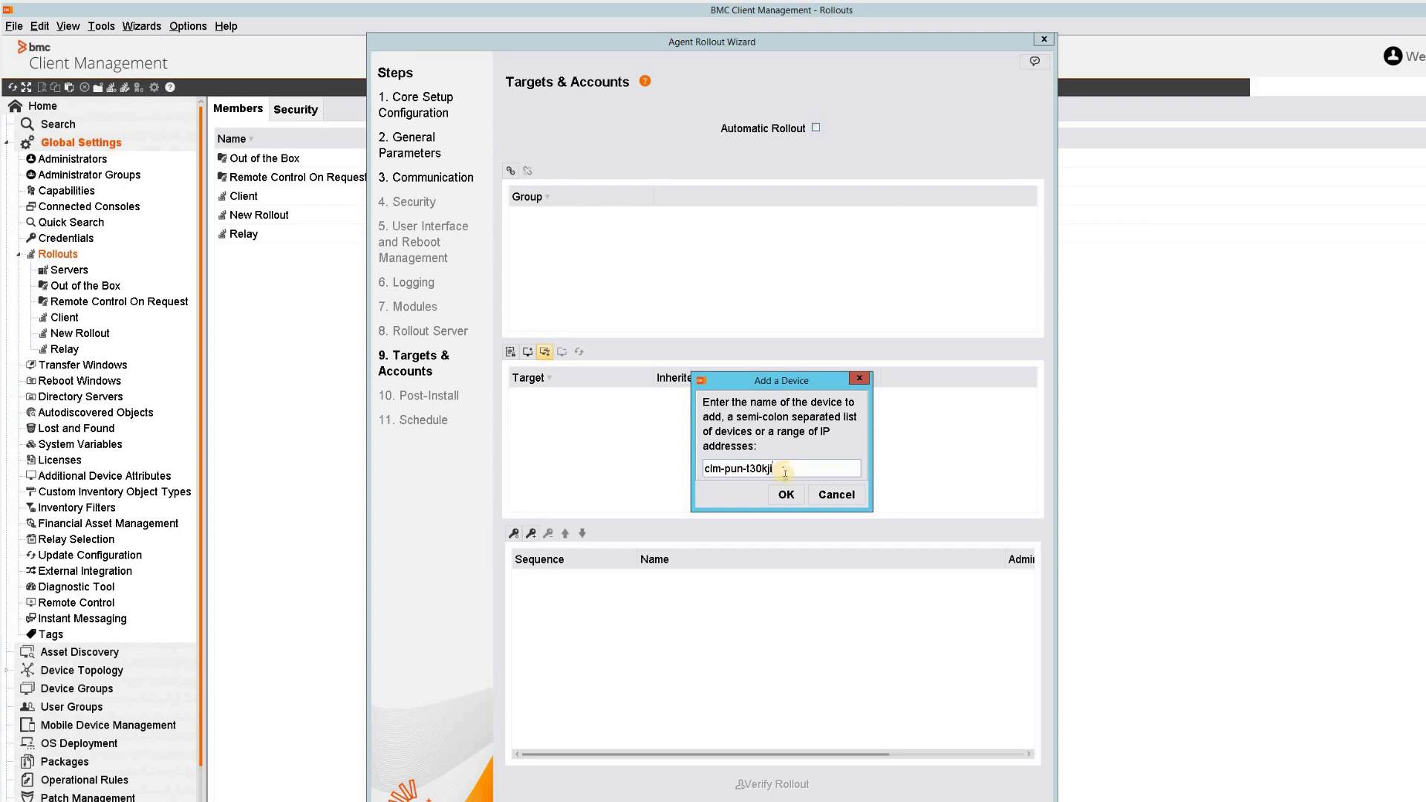
click(786, 493)
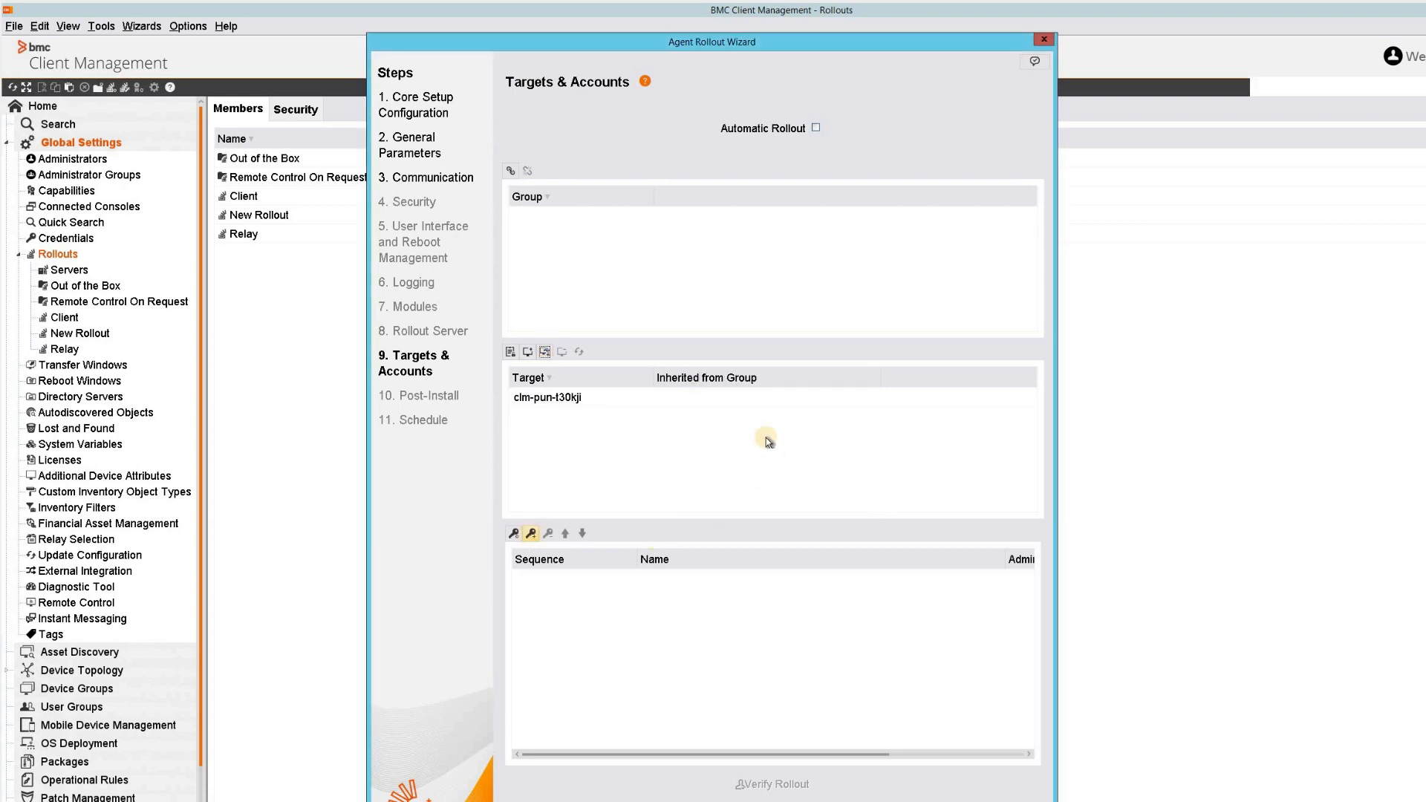
Step: Assign the existing Administrator credentials to the rollout
click(530, 532)
click(735, 401)
click(846, 557)
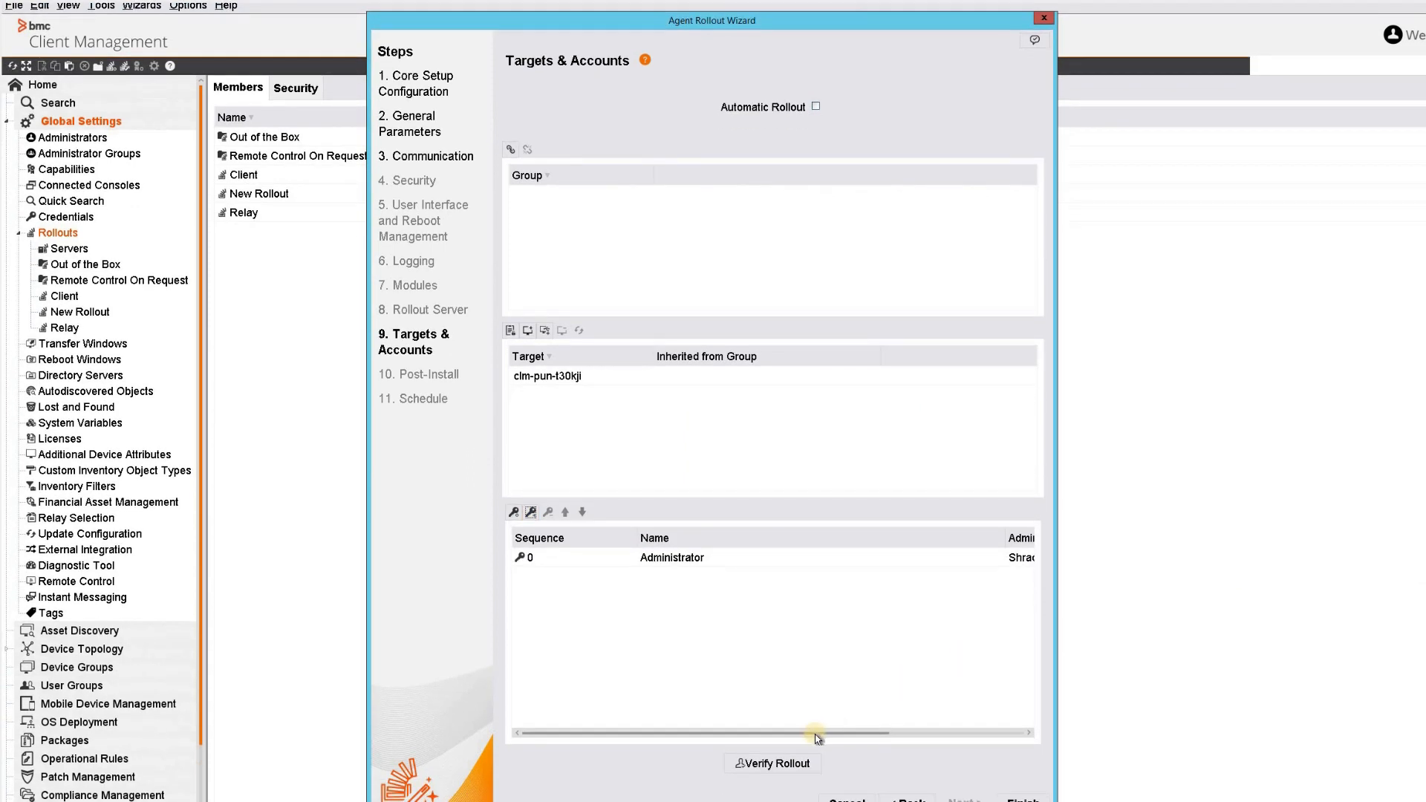
Step: Verify the rollout and review the verification status of the target device
click(791, 762)
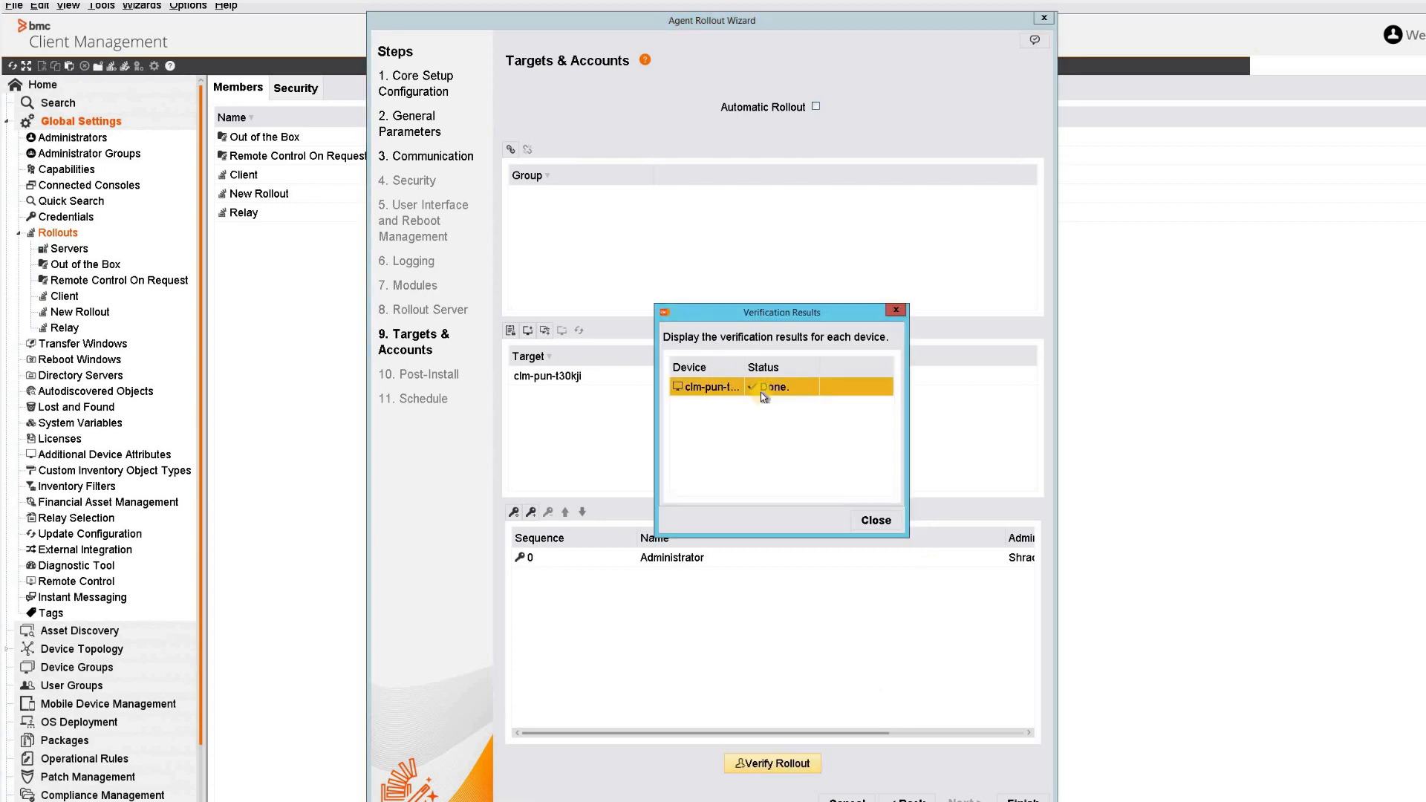
click(761, 391)
click(874, 525)
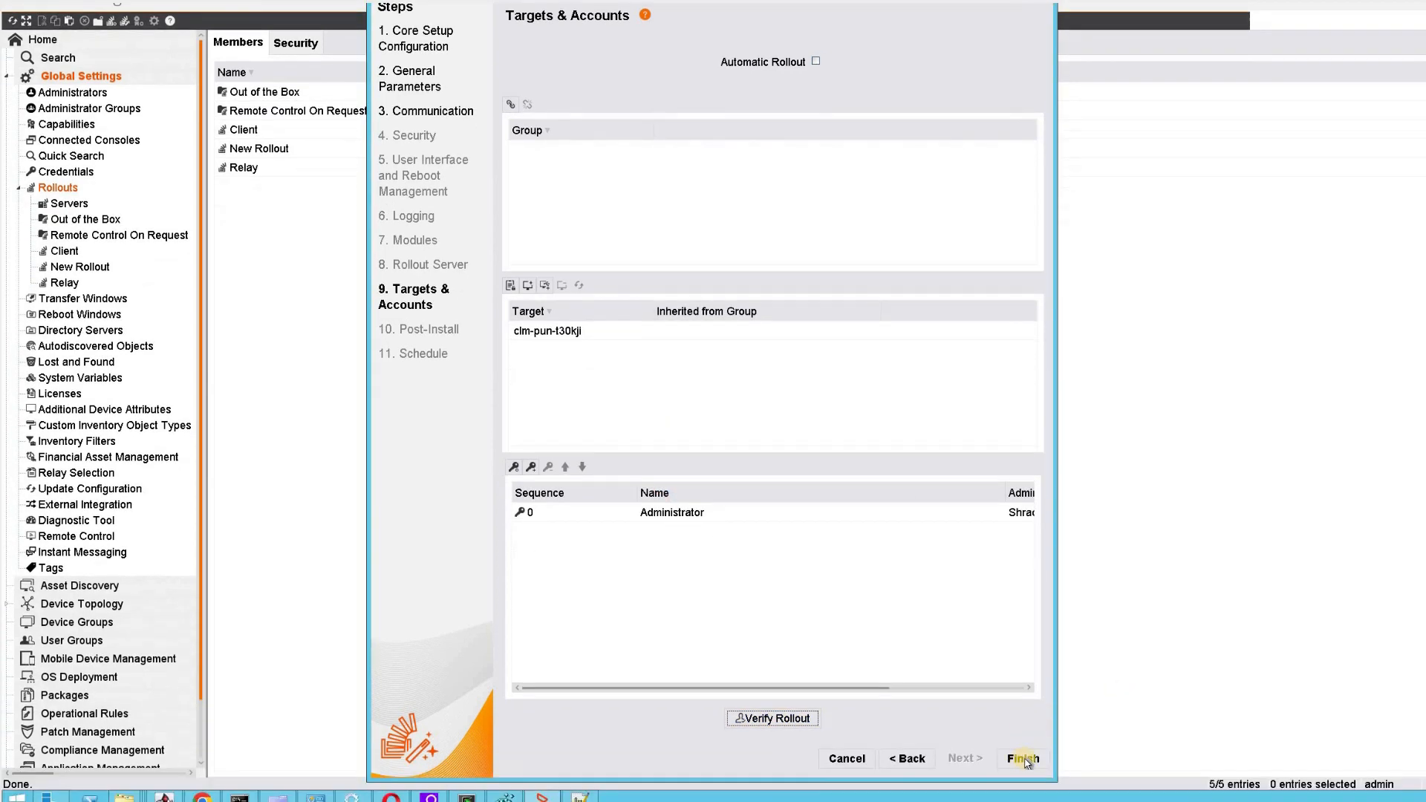
Step: Finish the wizard, activate the rollout immediately with Go to Rollout enabled, and check the target's installation status
click(1023, 798)
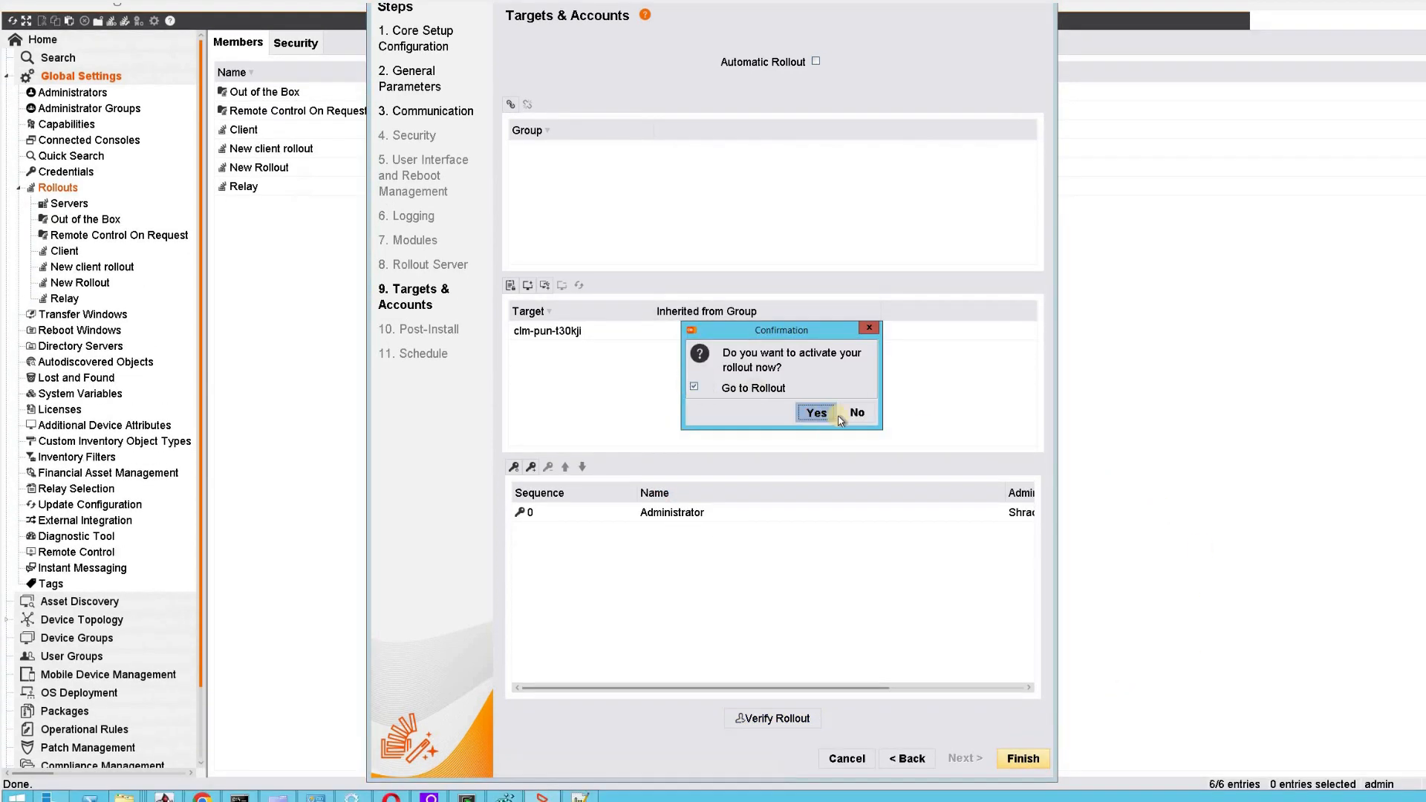
click(816, 413)
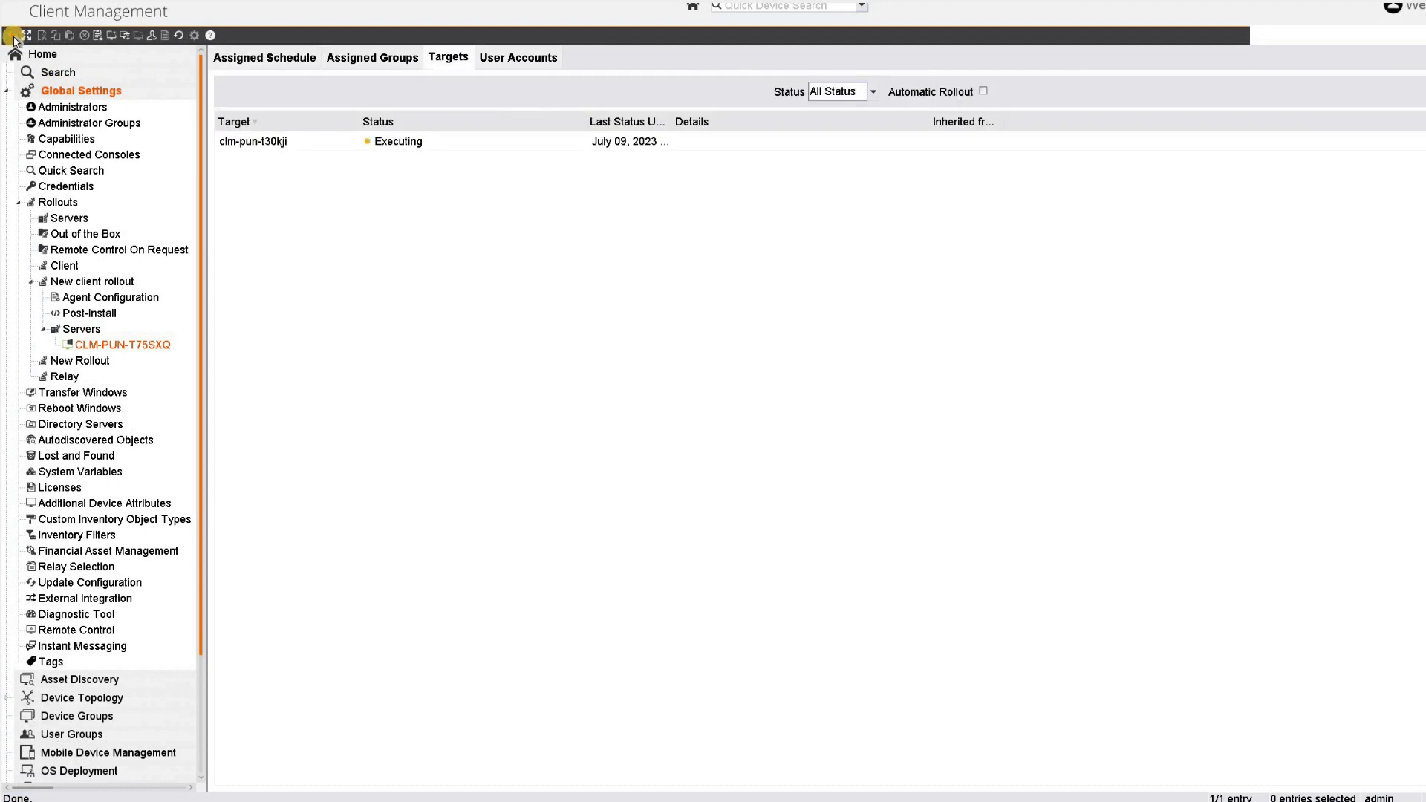
click(422, 141)
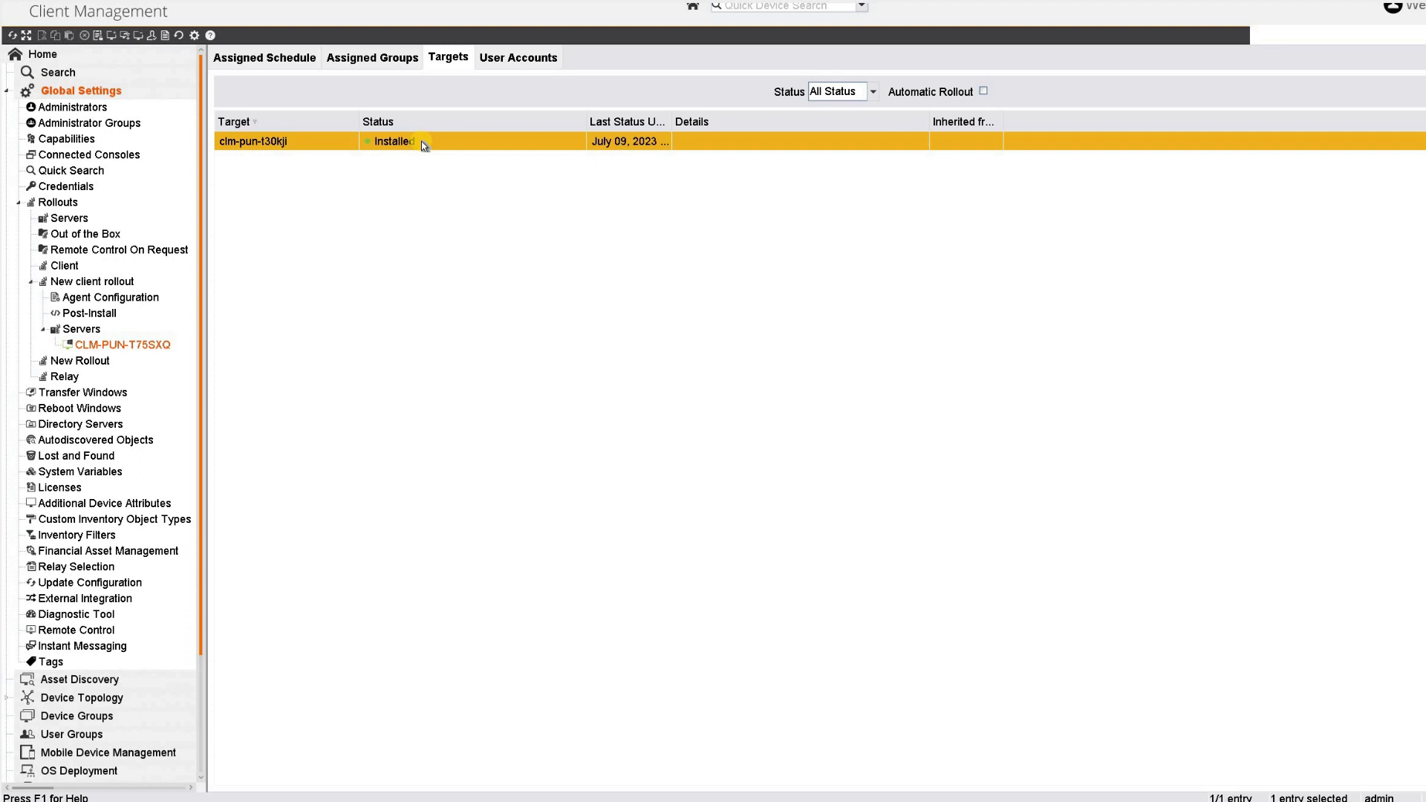
Step: Open the Device Topology and expand CLM-PUN-T75SXQ and CLM-PUN-TDL747 to locate the client CLM-PUN-T30KJI
scroll(52, 534, down, 3)
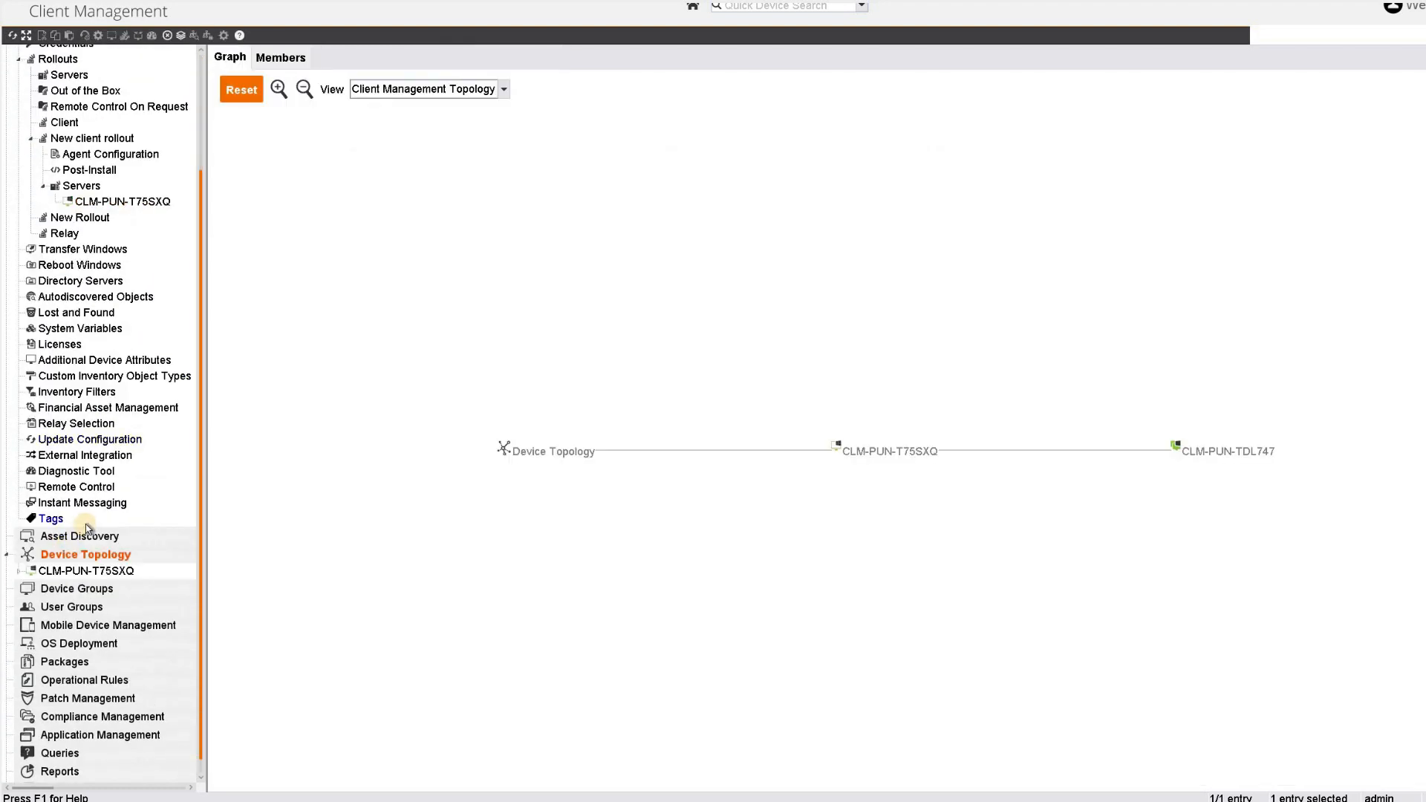
click(1179, 451)
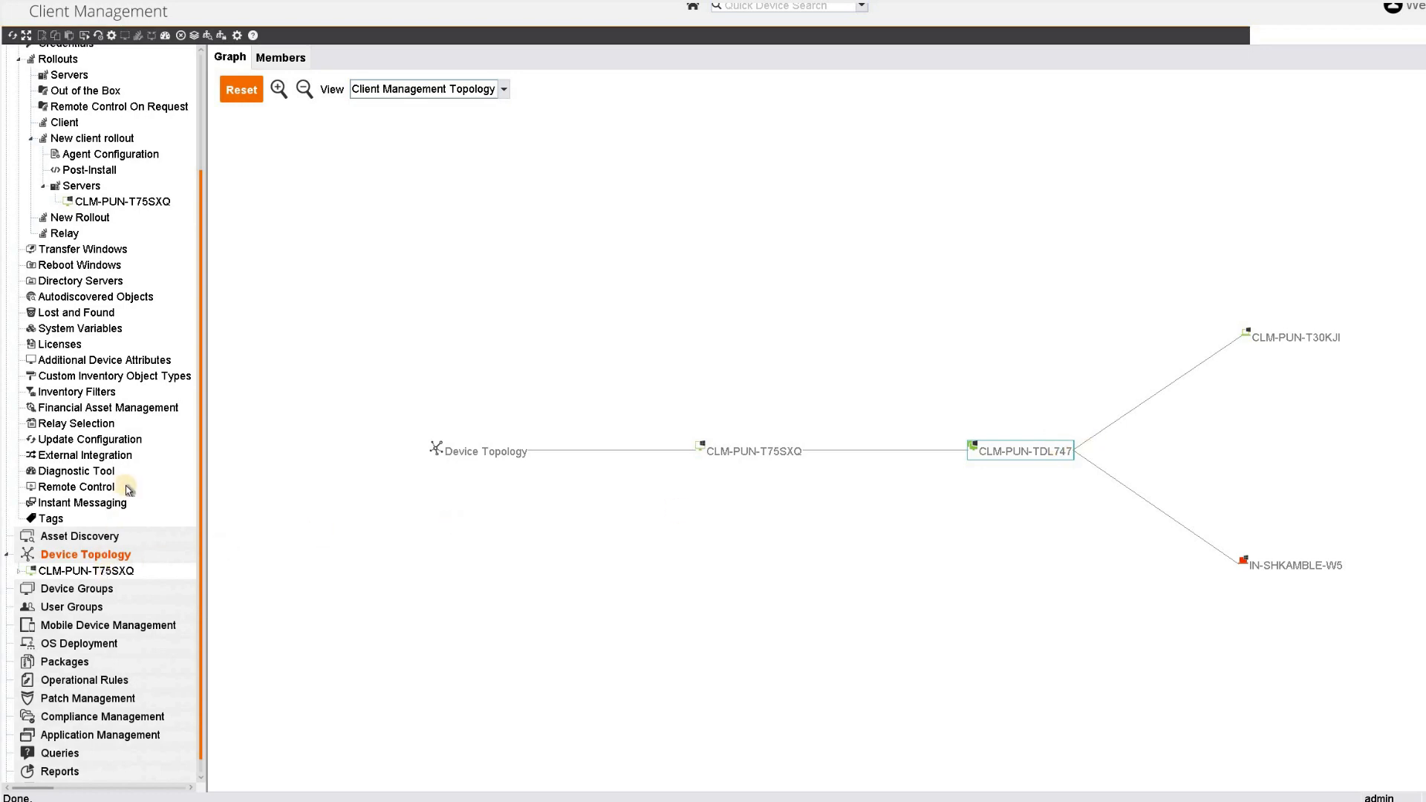
click(108, 570)
click(111, 651)
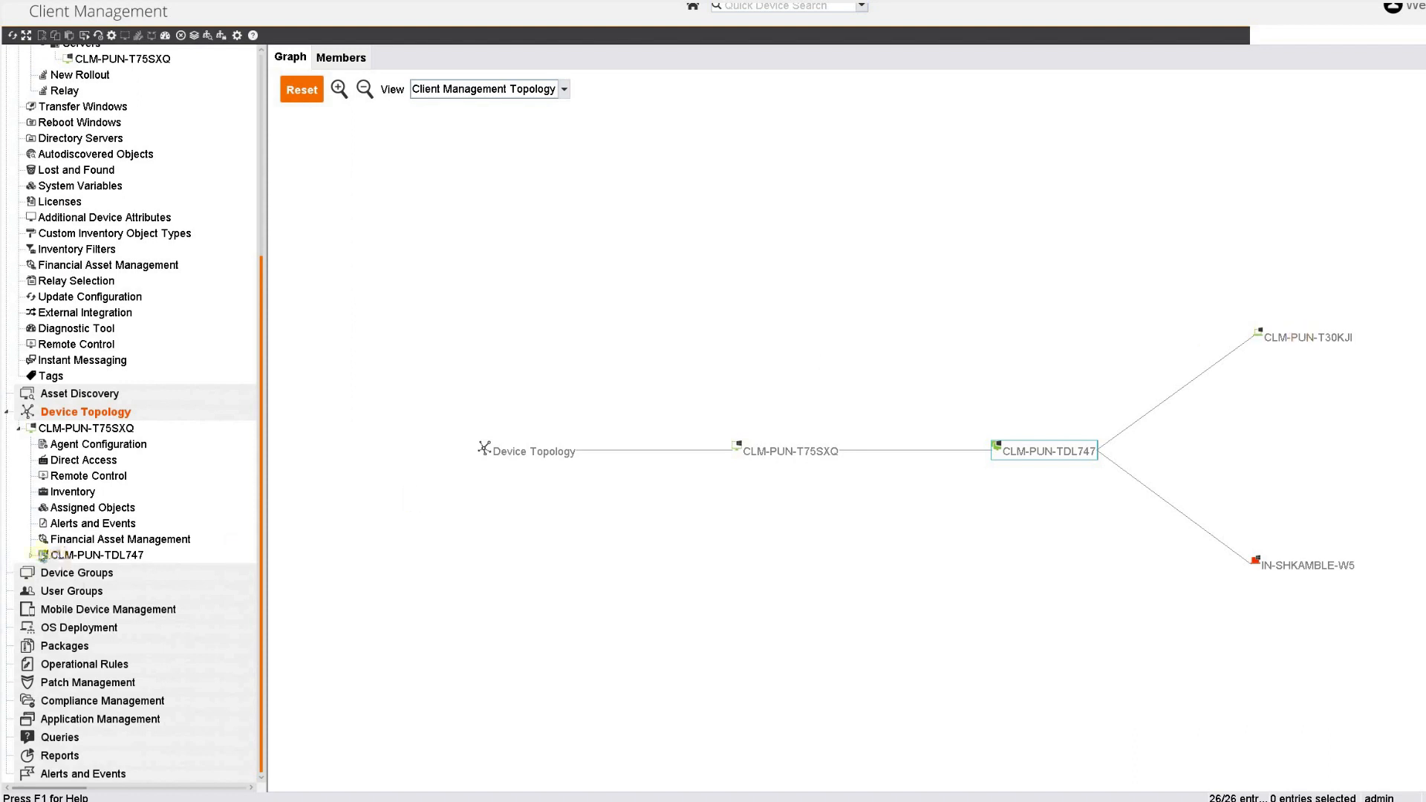
click(36, 556)
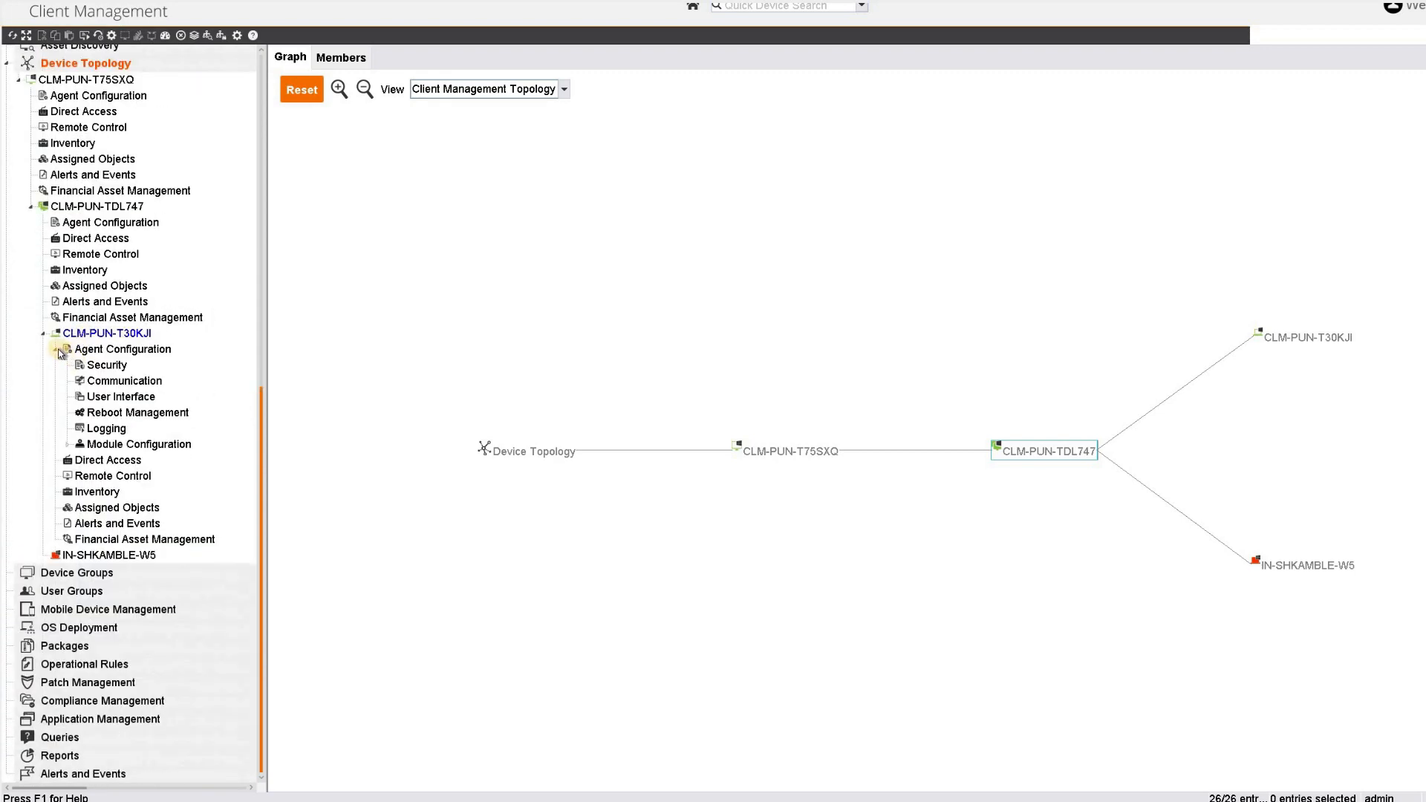
Step: Inspect the Relay module settings in the agent module configuration of CLM-PUN-T30KJI
scroll(112, 429, up, 3)
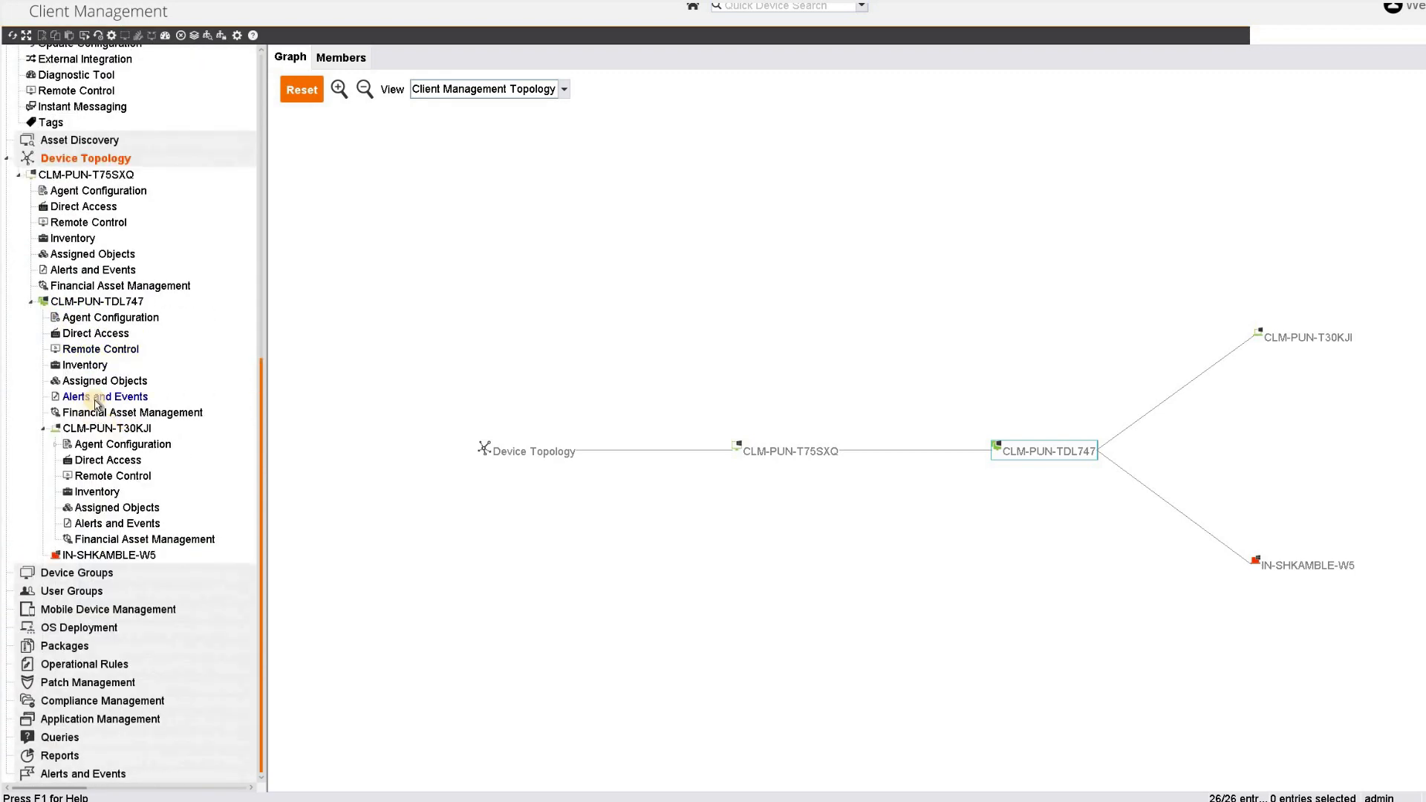
click(130, 540)
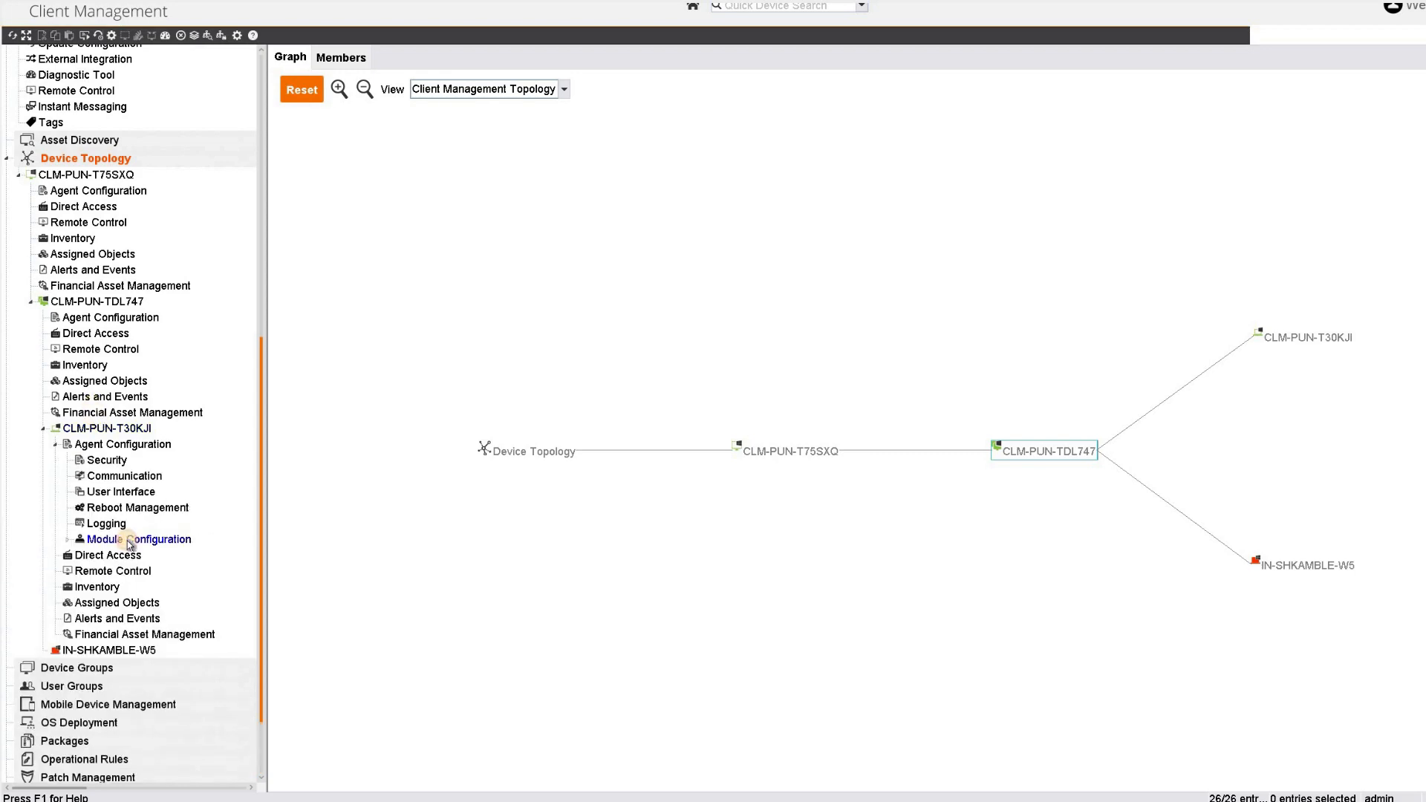
double_click(316, 340)
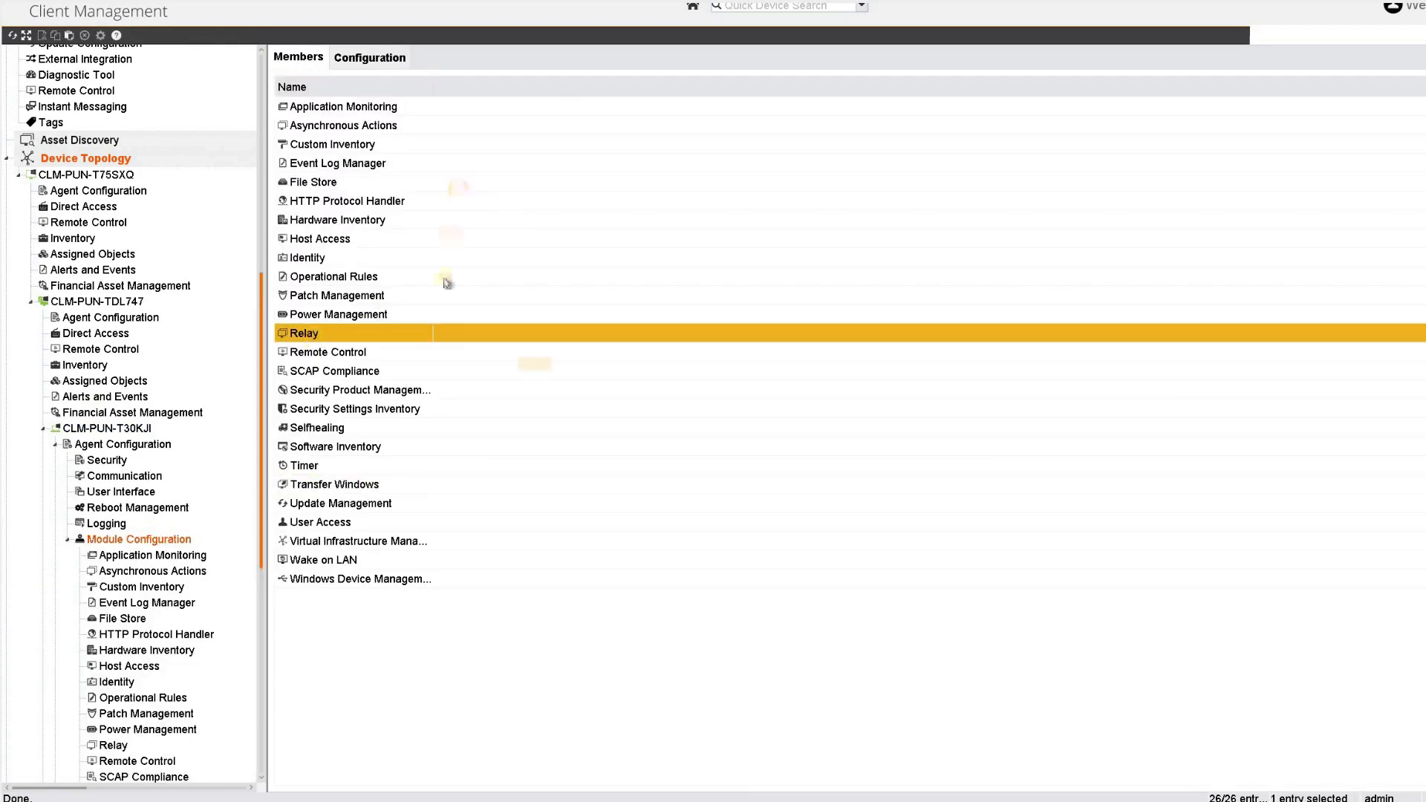
click(376, 364)
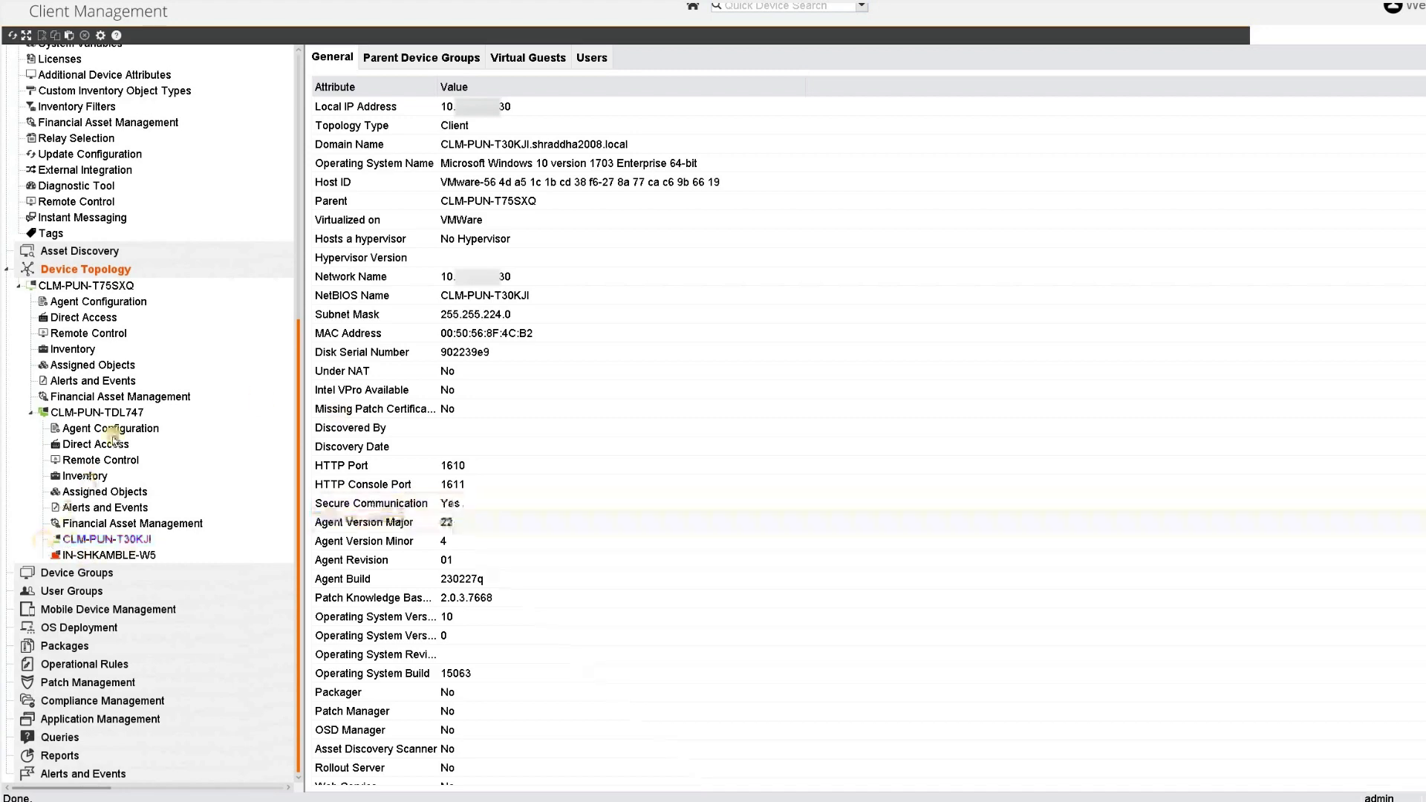
Step: Check the mechanism list, parent name and static parent name in the Relay module configuration of CLM-PUN-T30KJI
double_click(104, 540)
scroll(115, 509, down, 1)
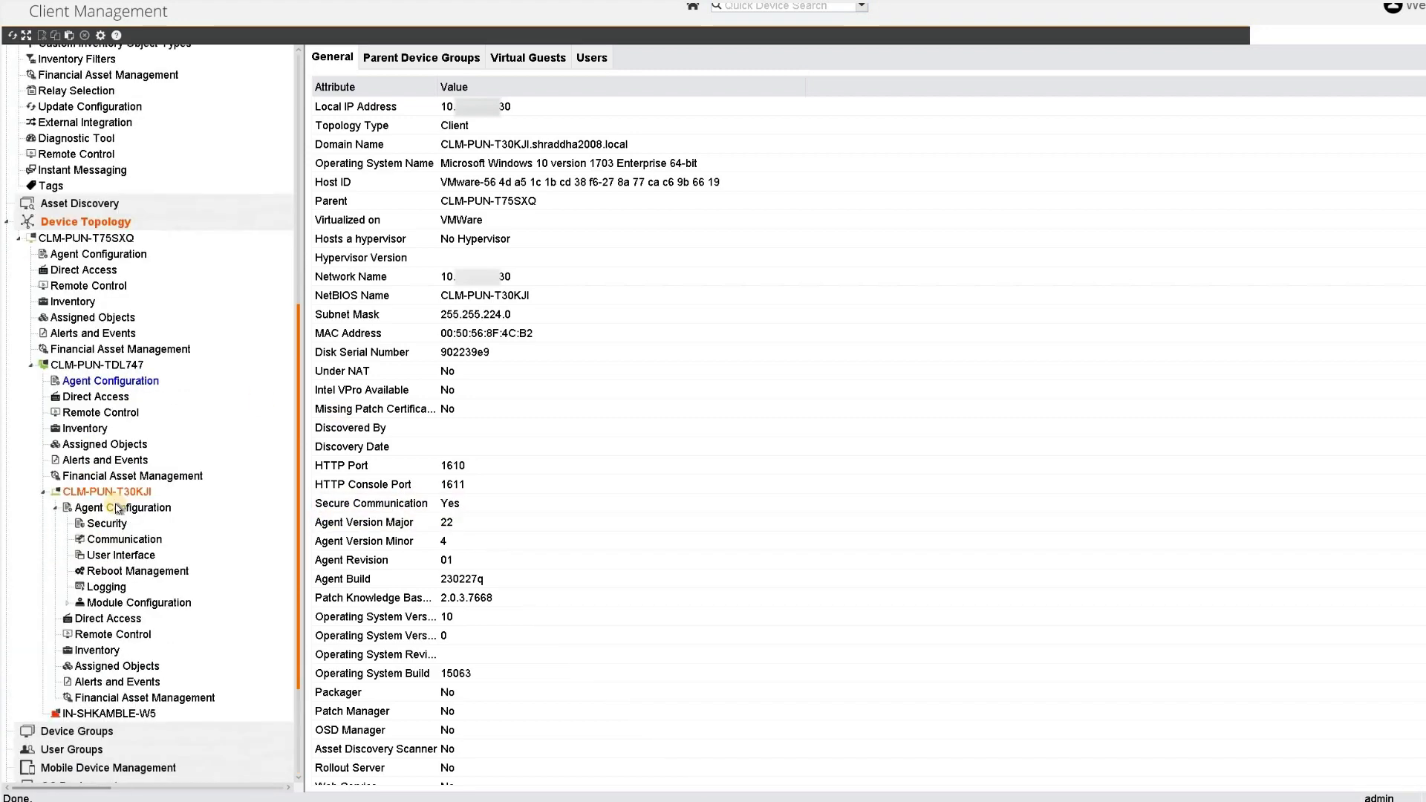
click(152, 603)
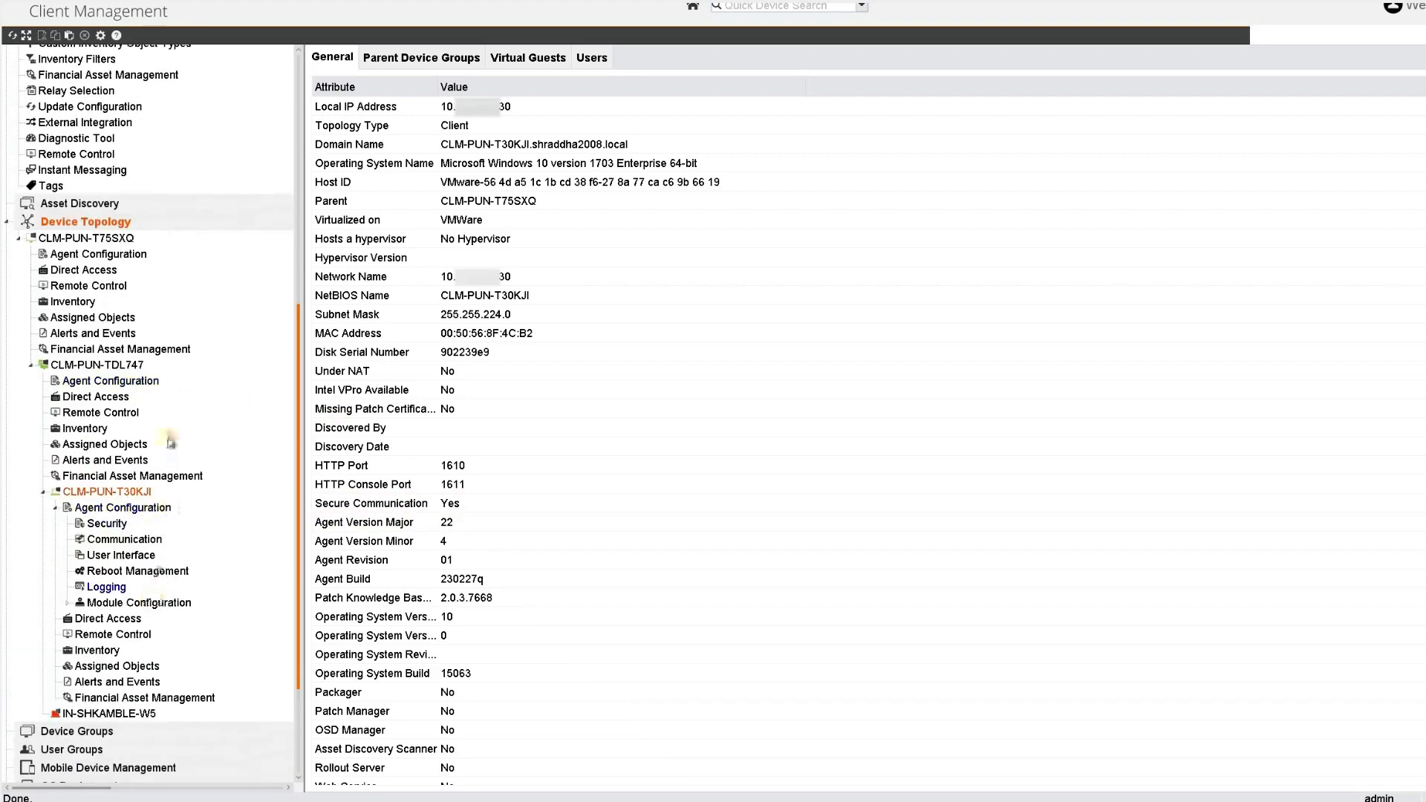
click(388, 334)
double_click(388, 335)
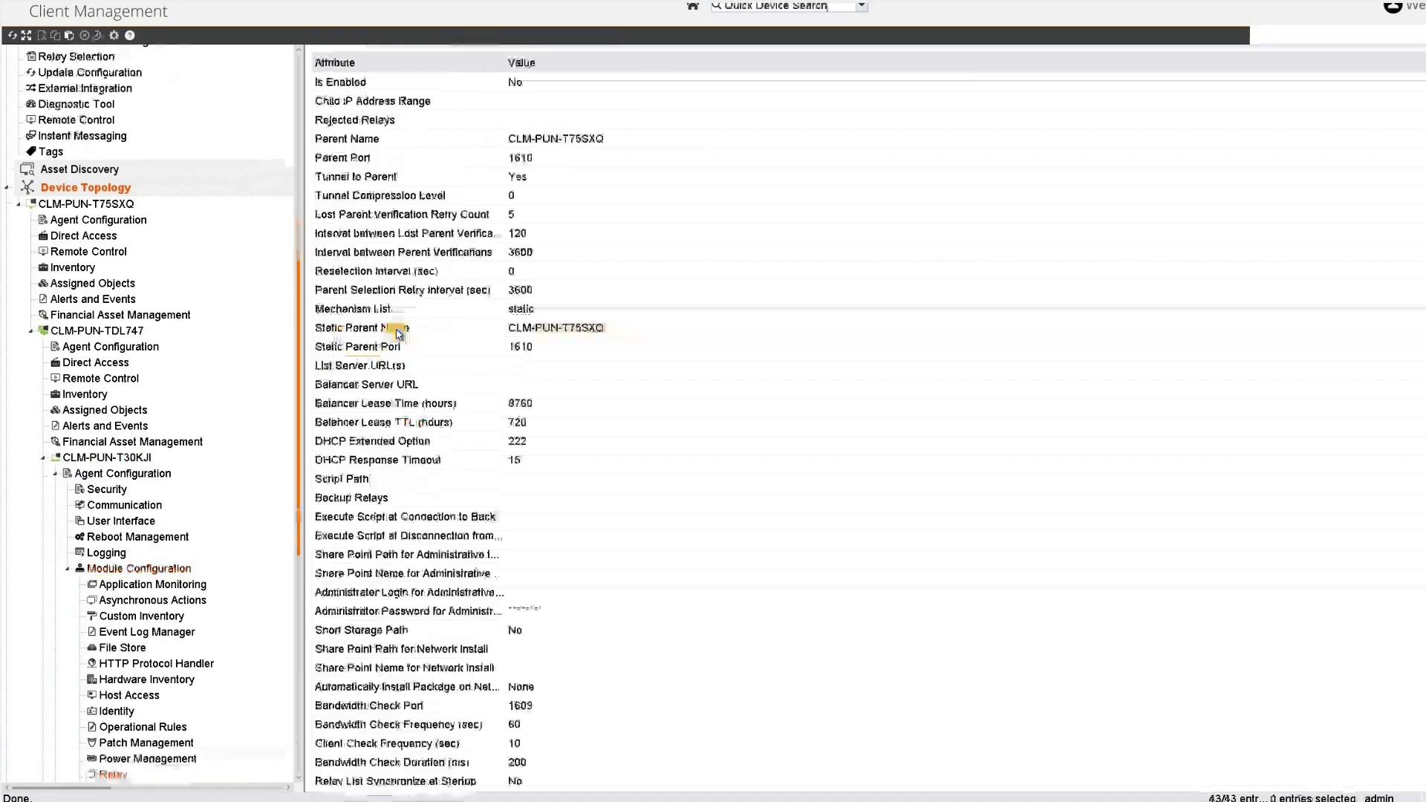
click(345, 335)
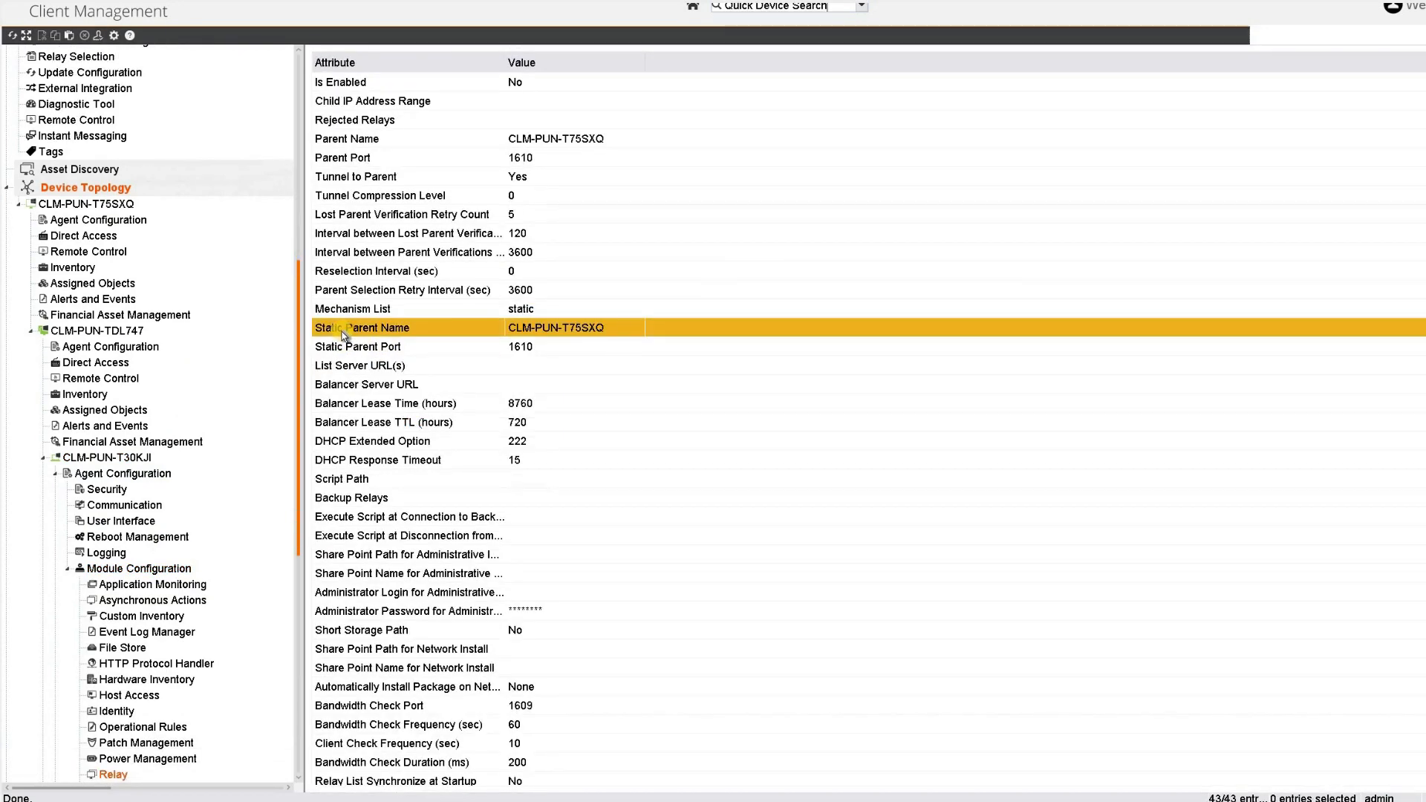
click(547, 313)
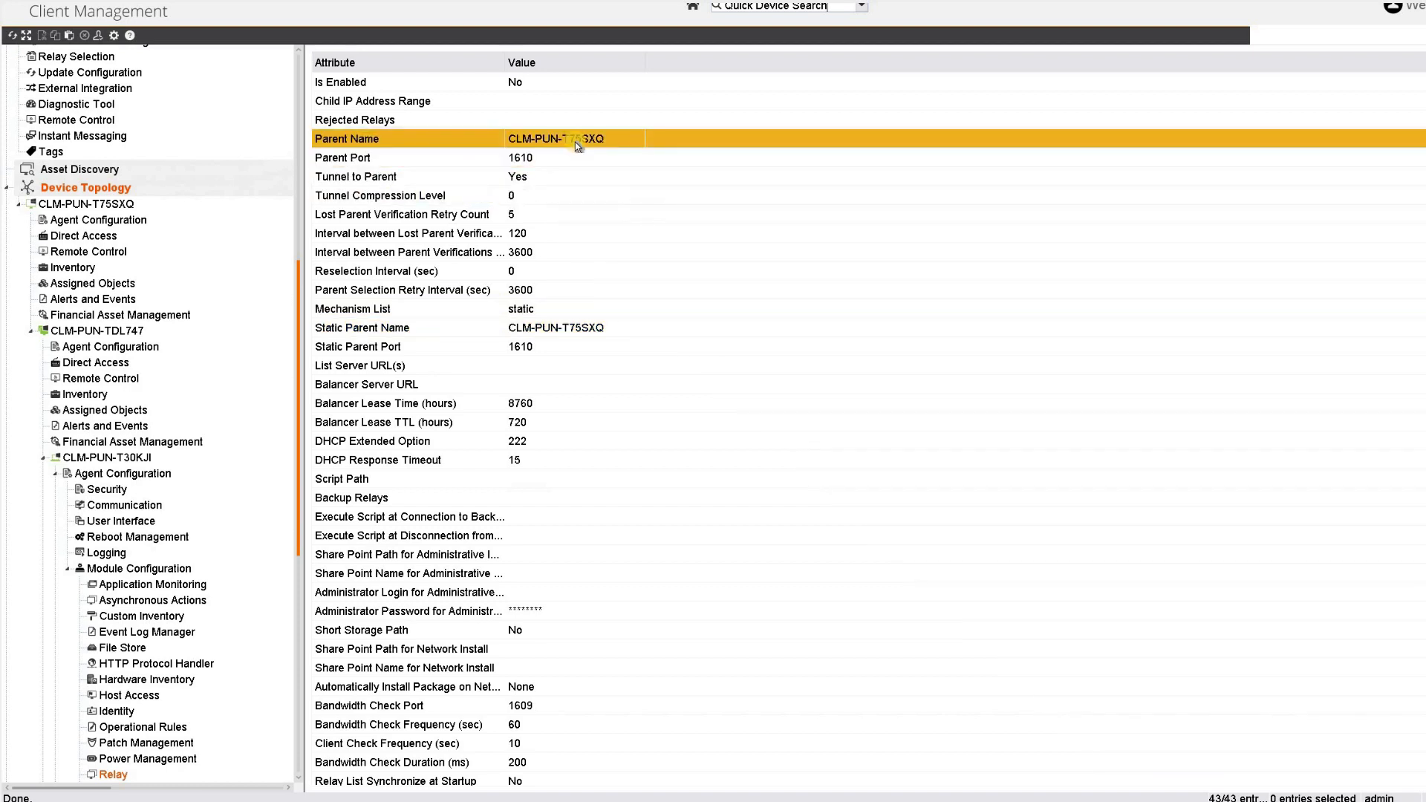
click(586, 328)
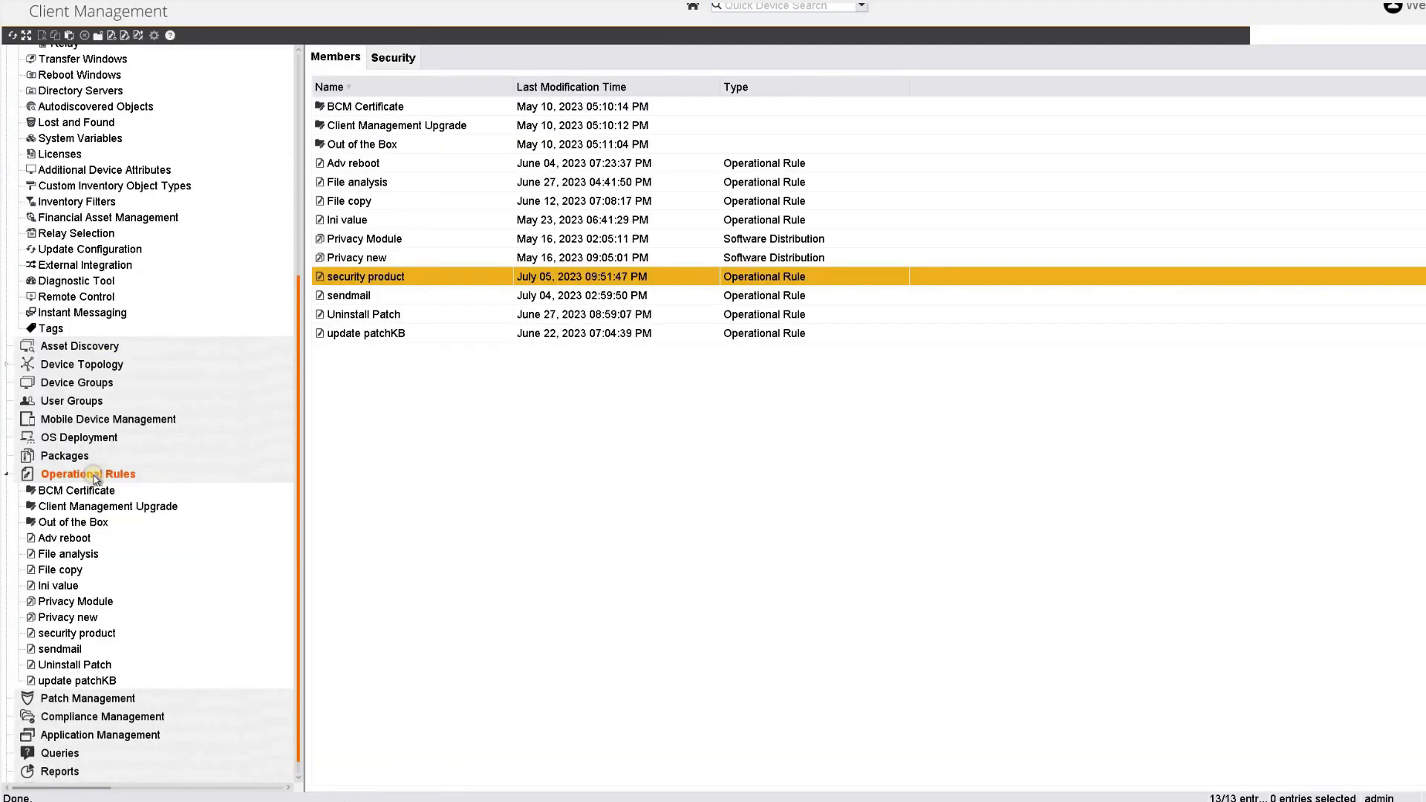
Step: Start the Operational Rule Creation Wizard and name the new rule "Relay list Mechanism"
right_click(94, 475)
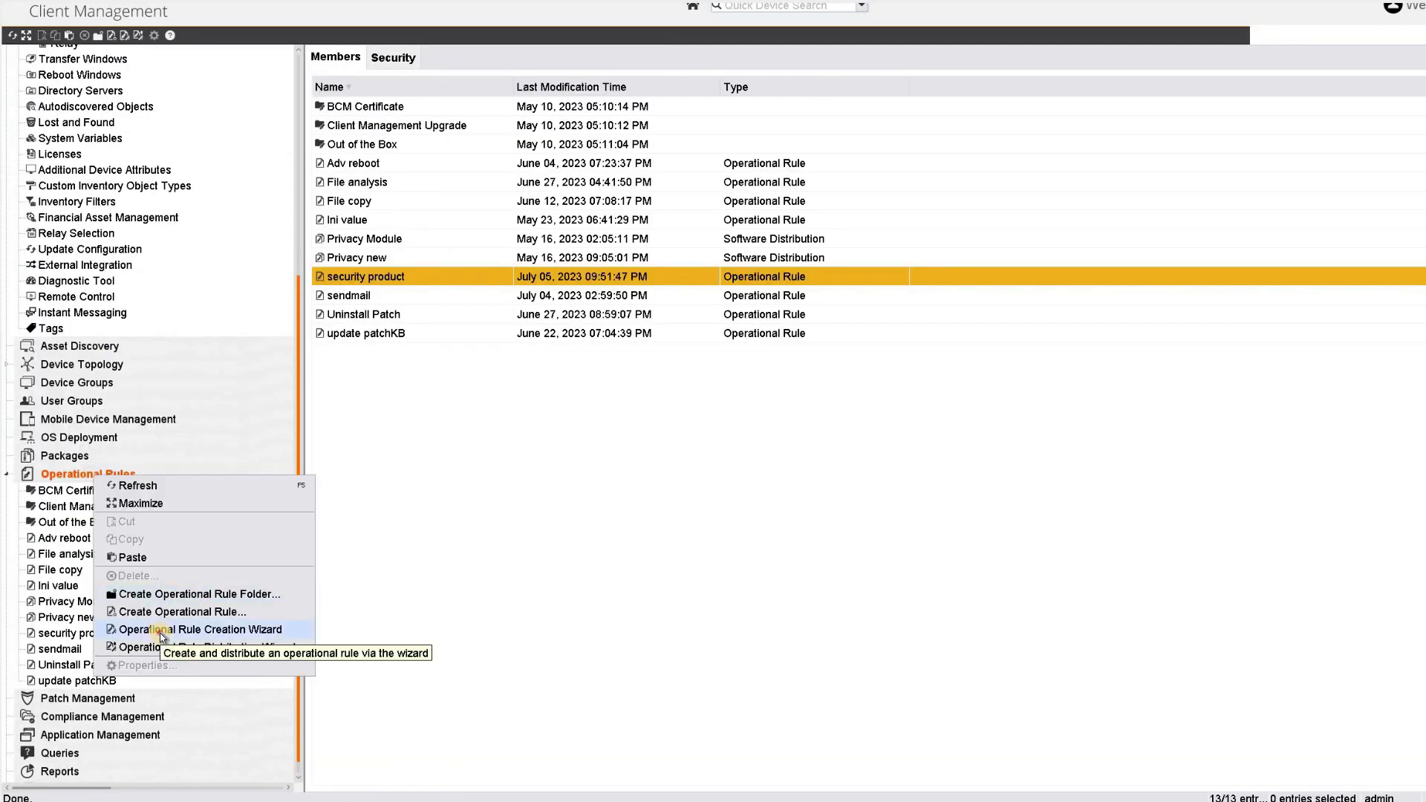
key(Return)
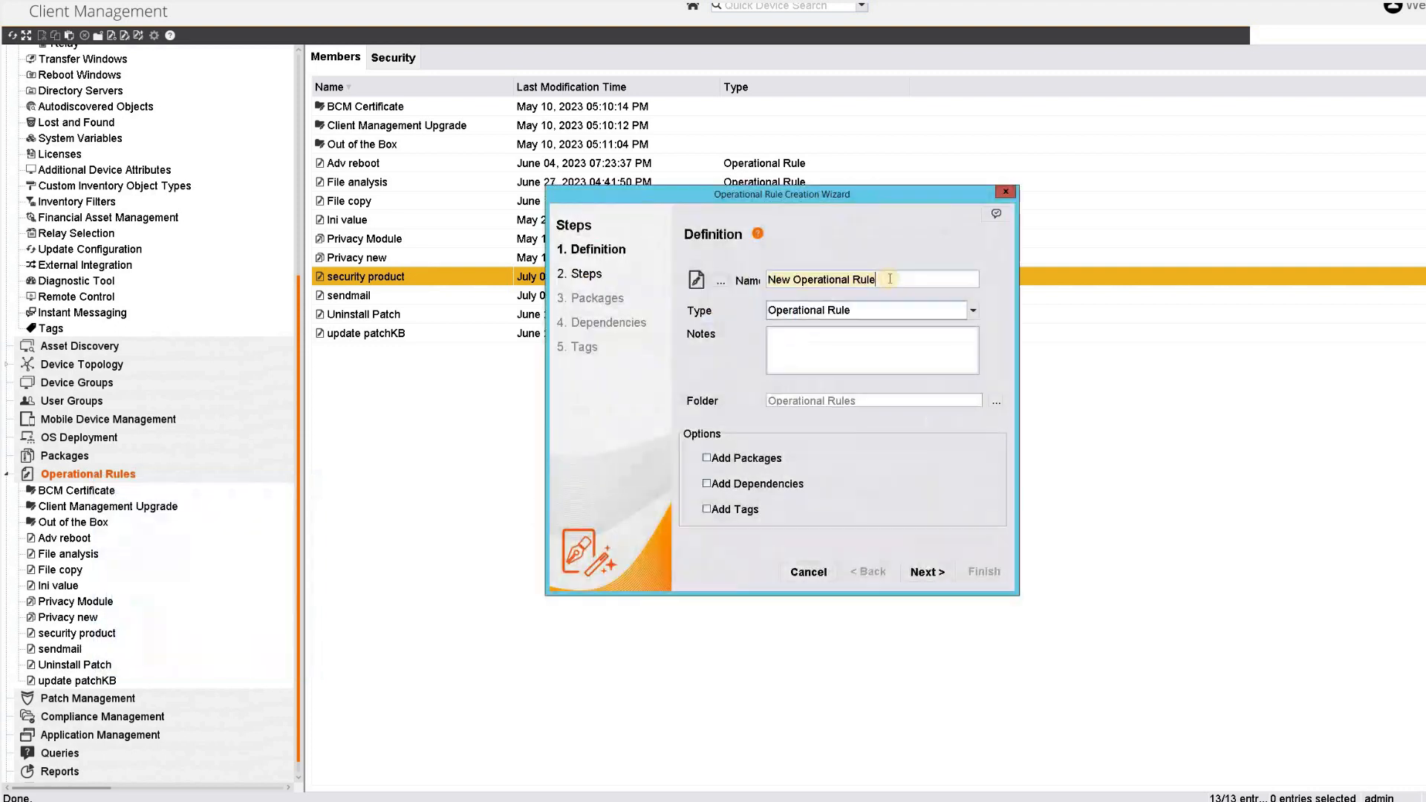
key(BackSpace)
text(Relay list)
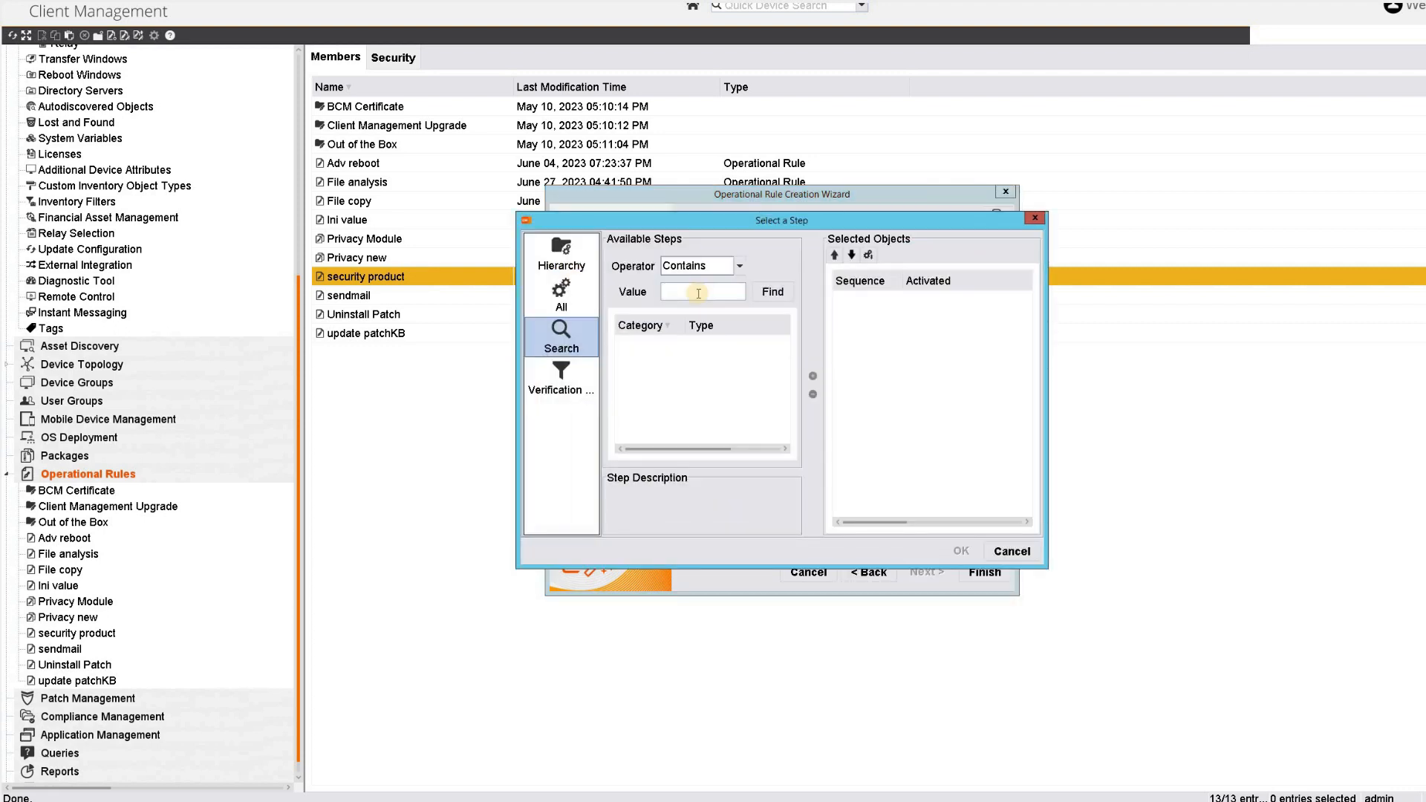
Step: Add a Relay Module Setup step to the rule and set its relay selection Mechanism List to "list"
text(Relay)
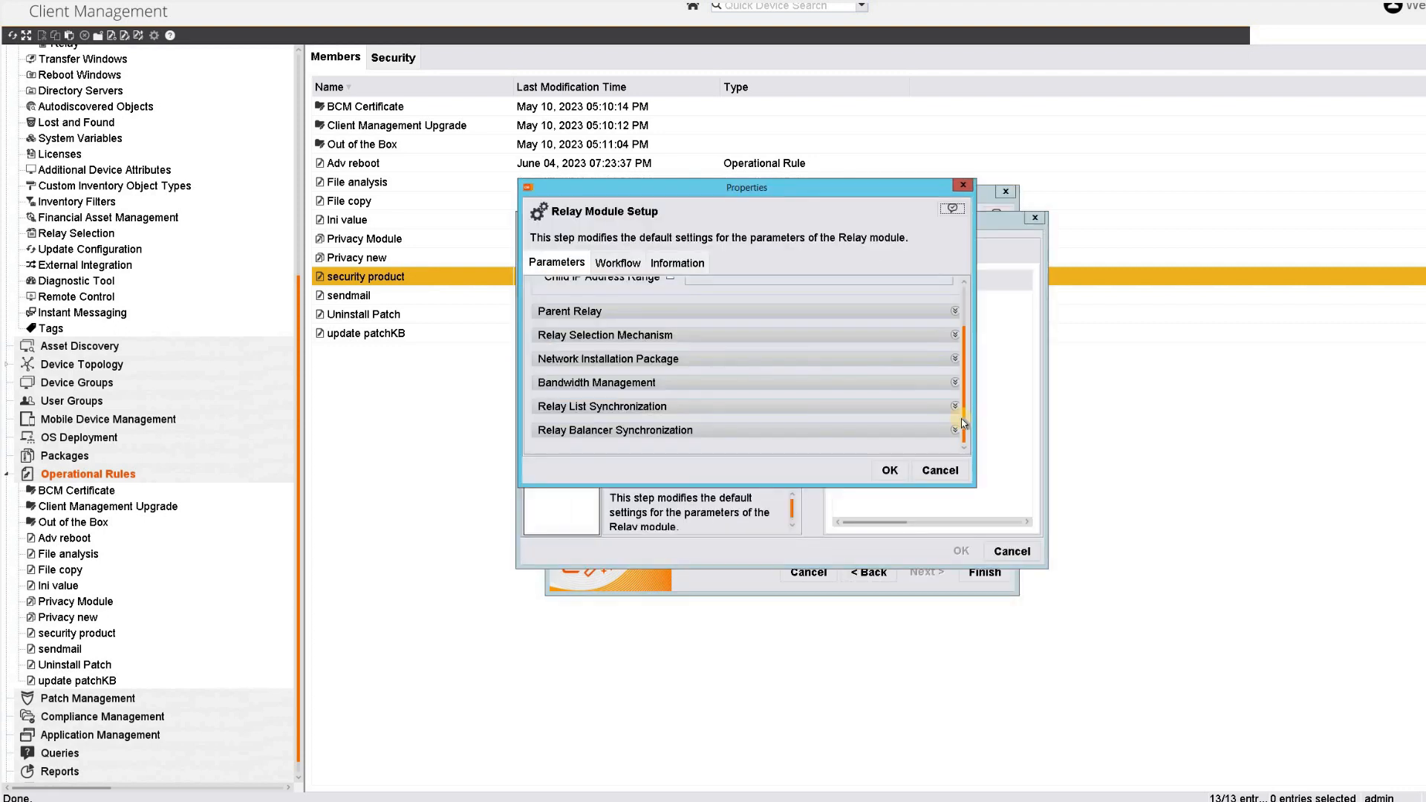
click(929, 337)
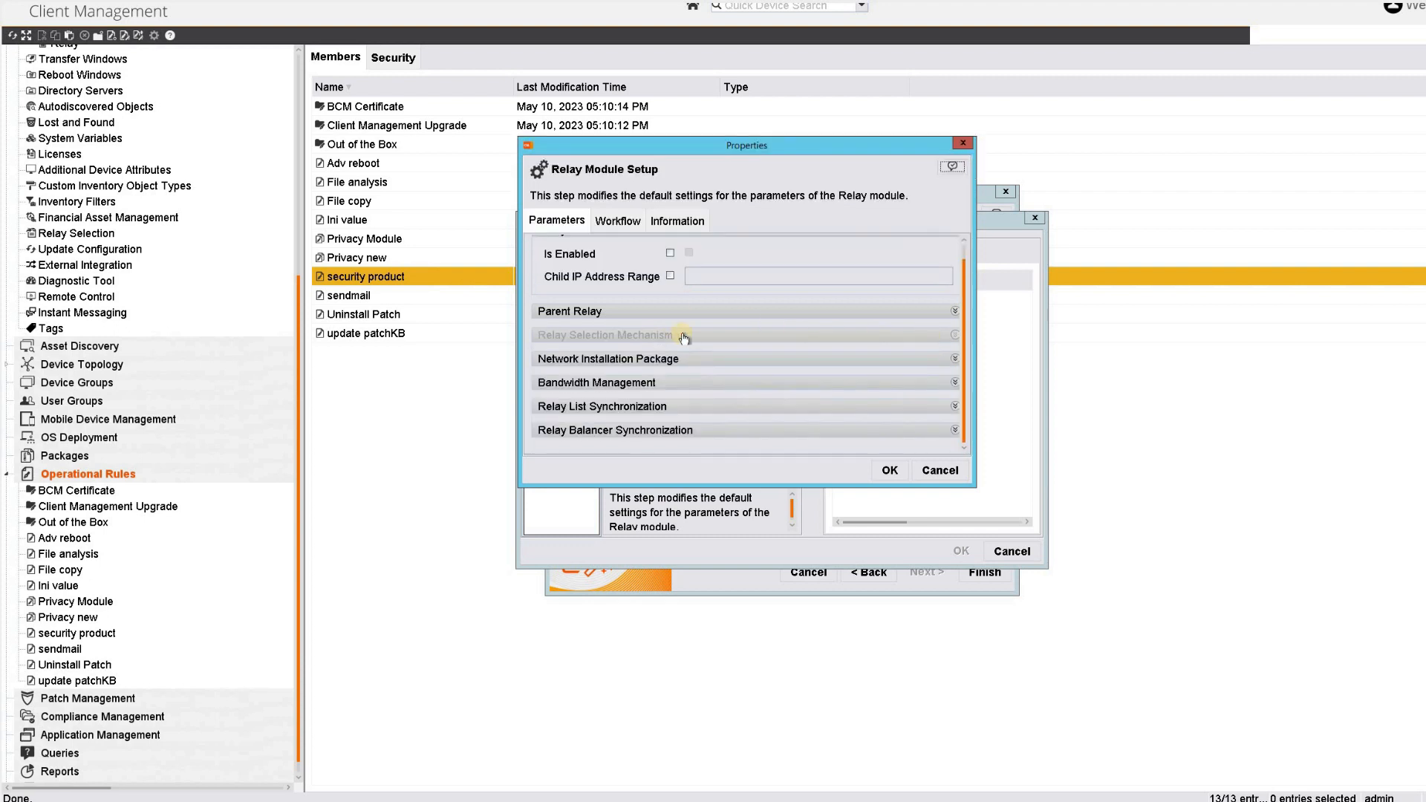
click(657, 338)
scroll(967, 311, down, 1)
click(856, 325)
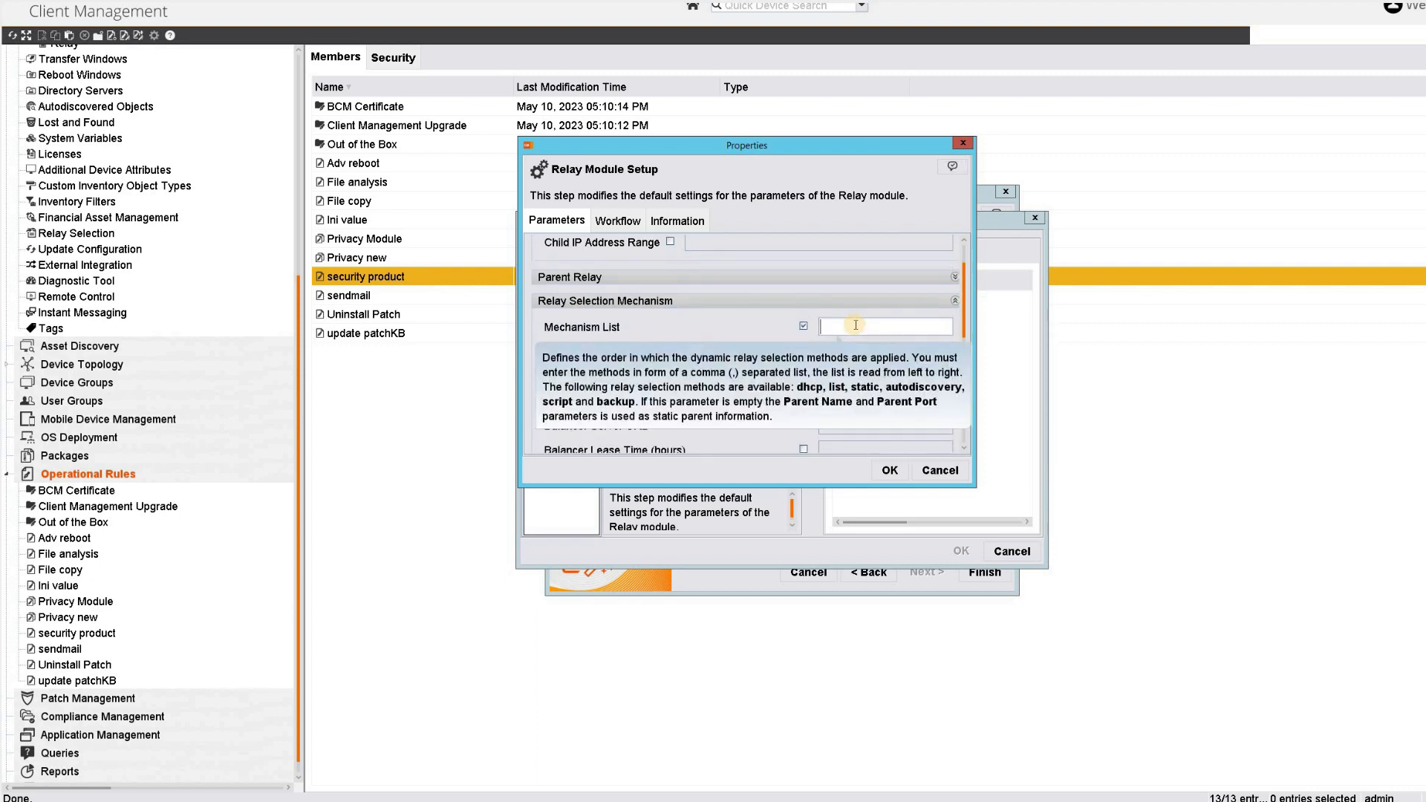
text(list)
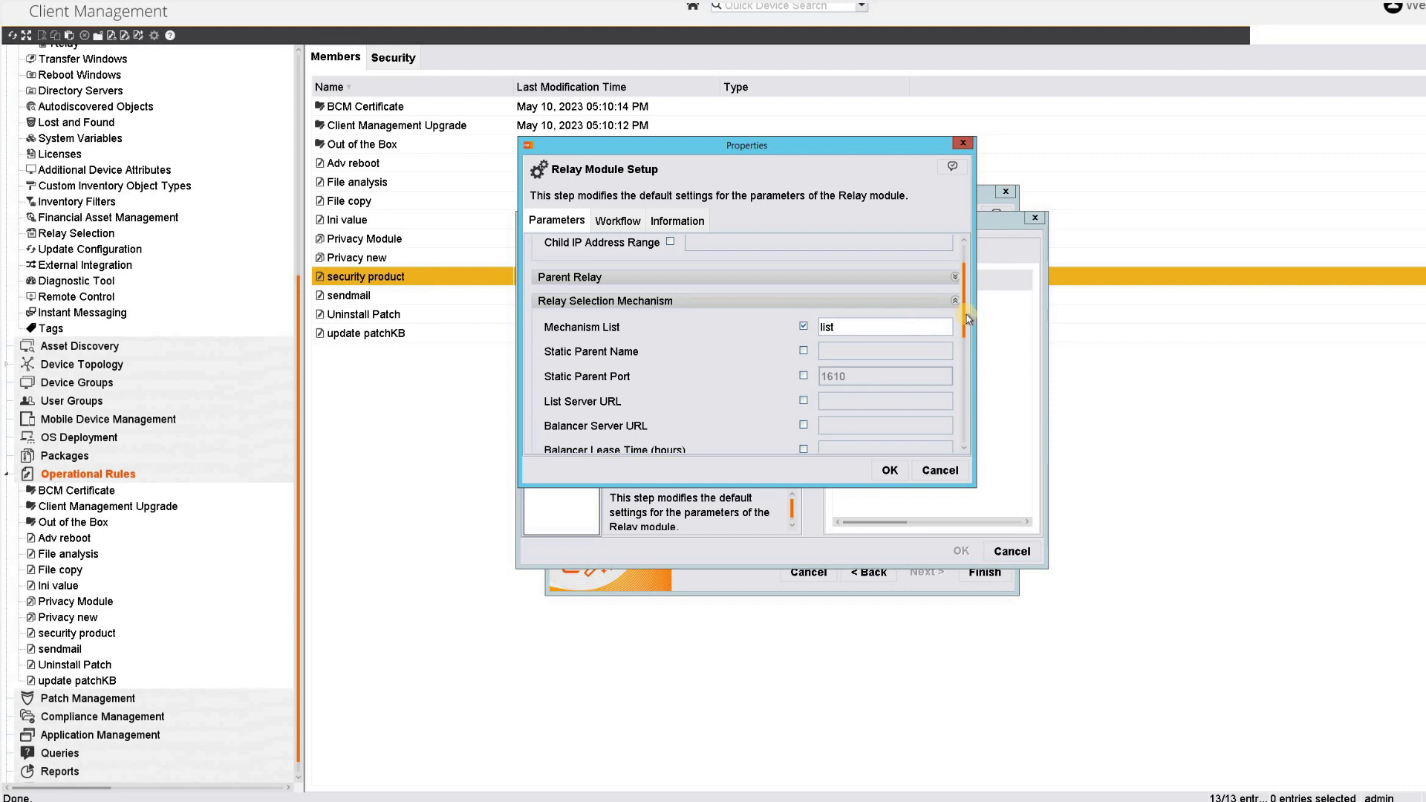
scroll(803, 354, down, 1)
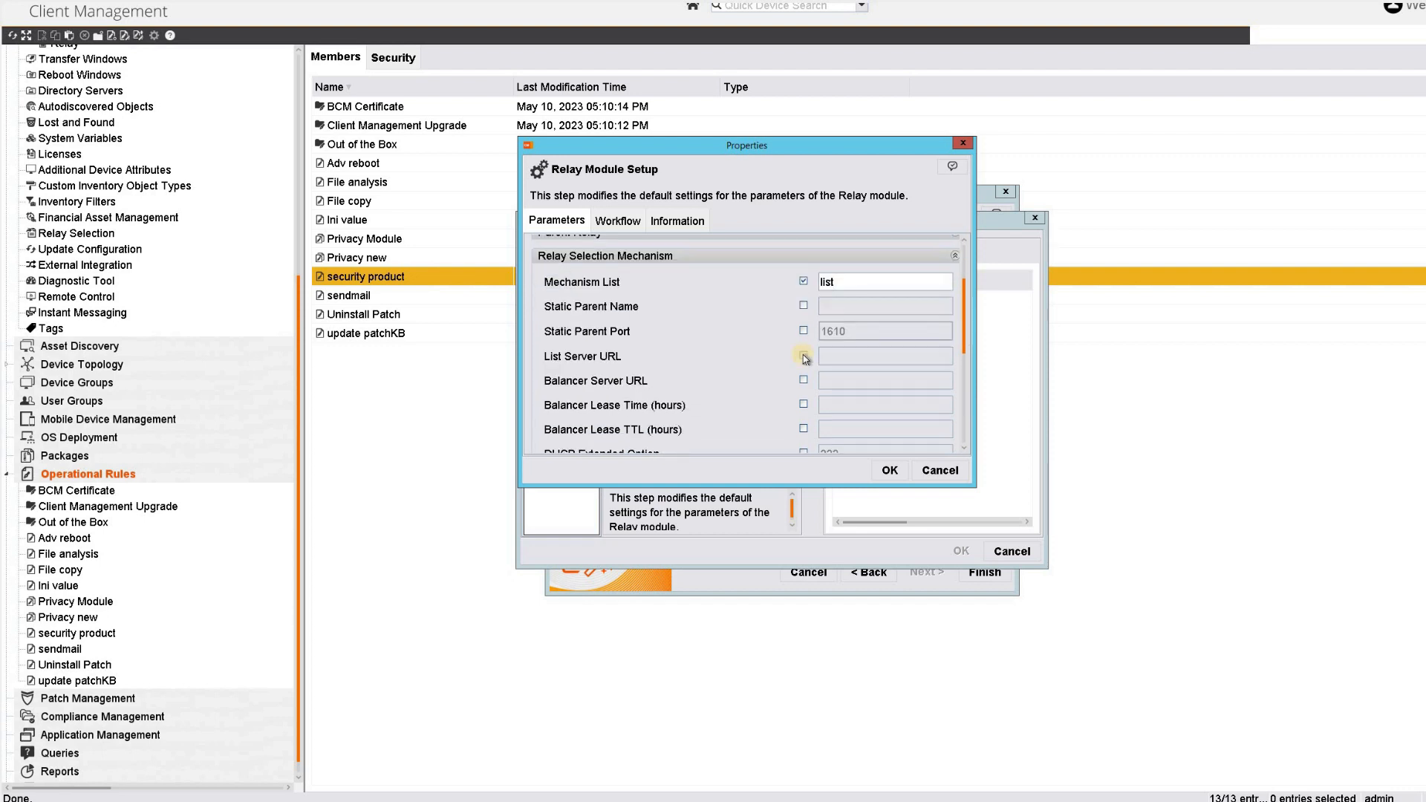
click(803, 354)
click(885, 356)
text(https://10.133.169.238:1610)
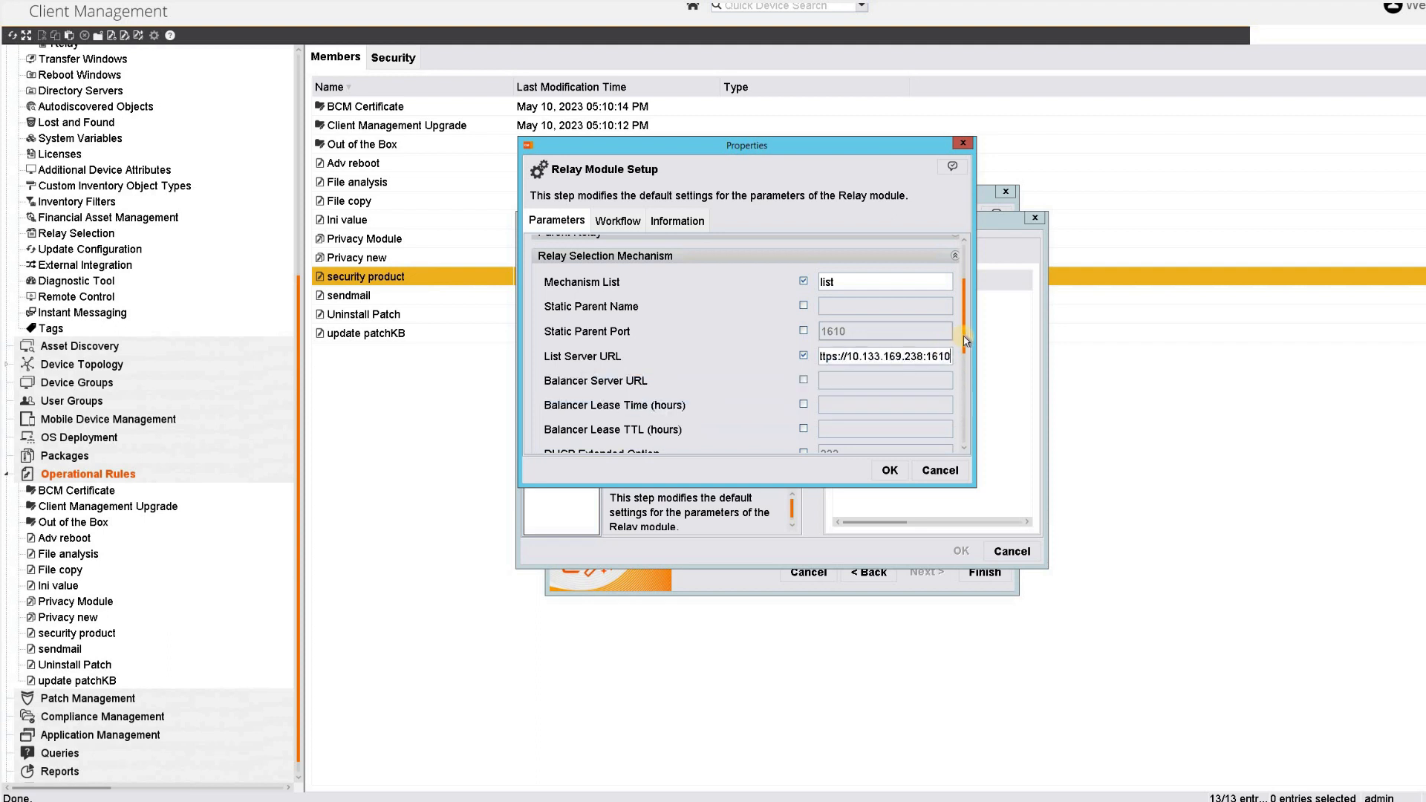
scroll(963, 396, down, 5)
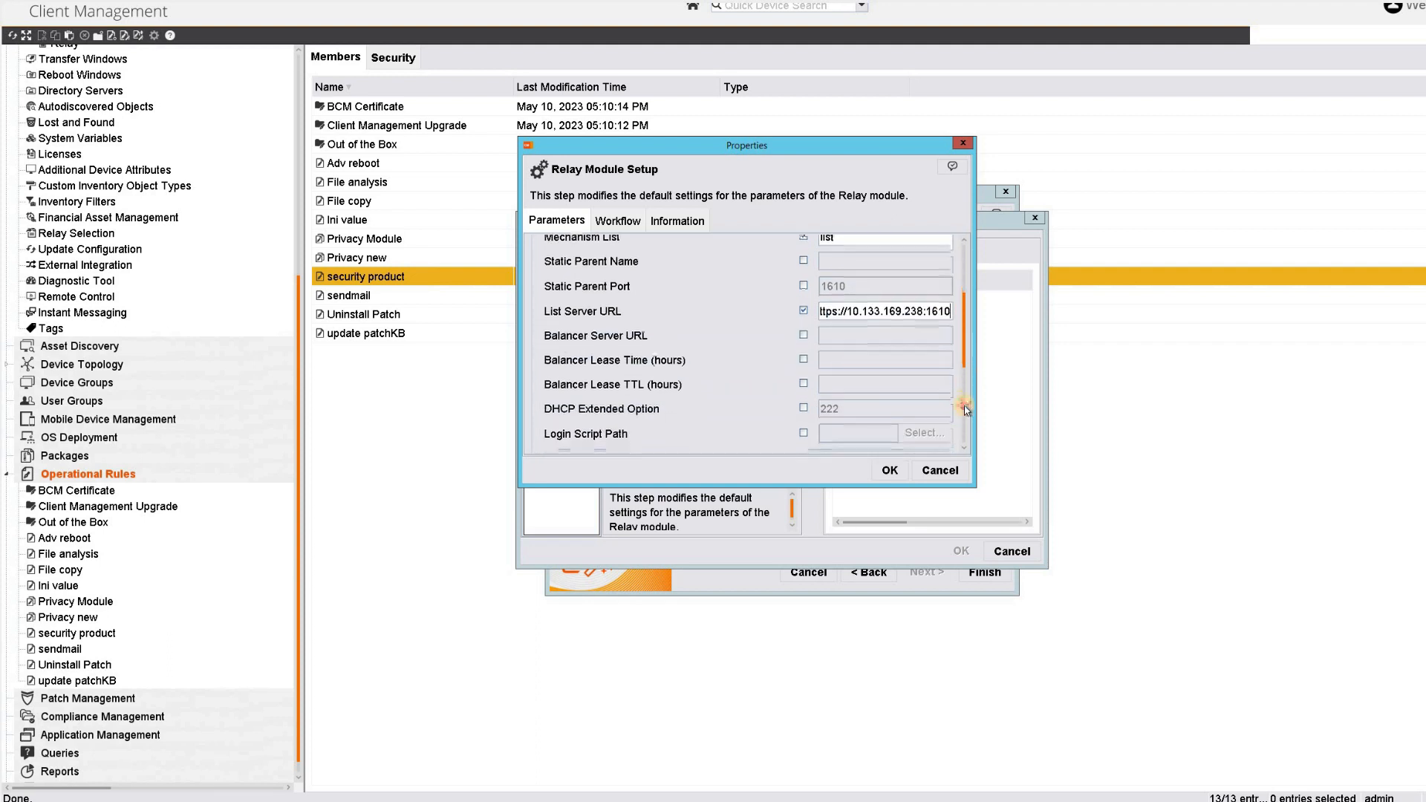
click(890, 471)
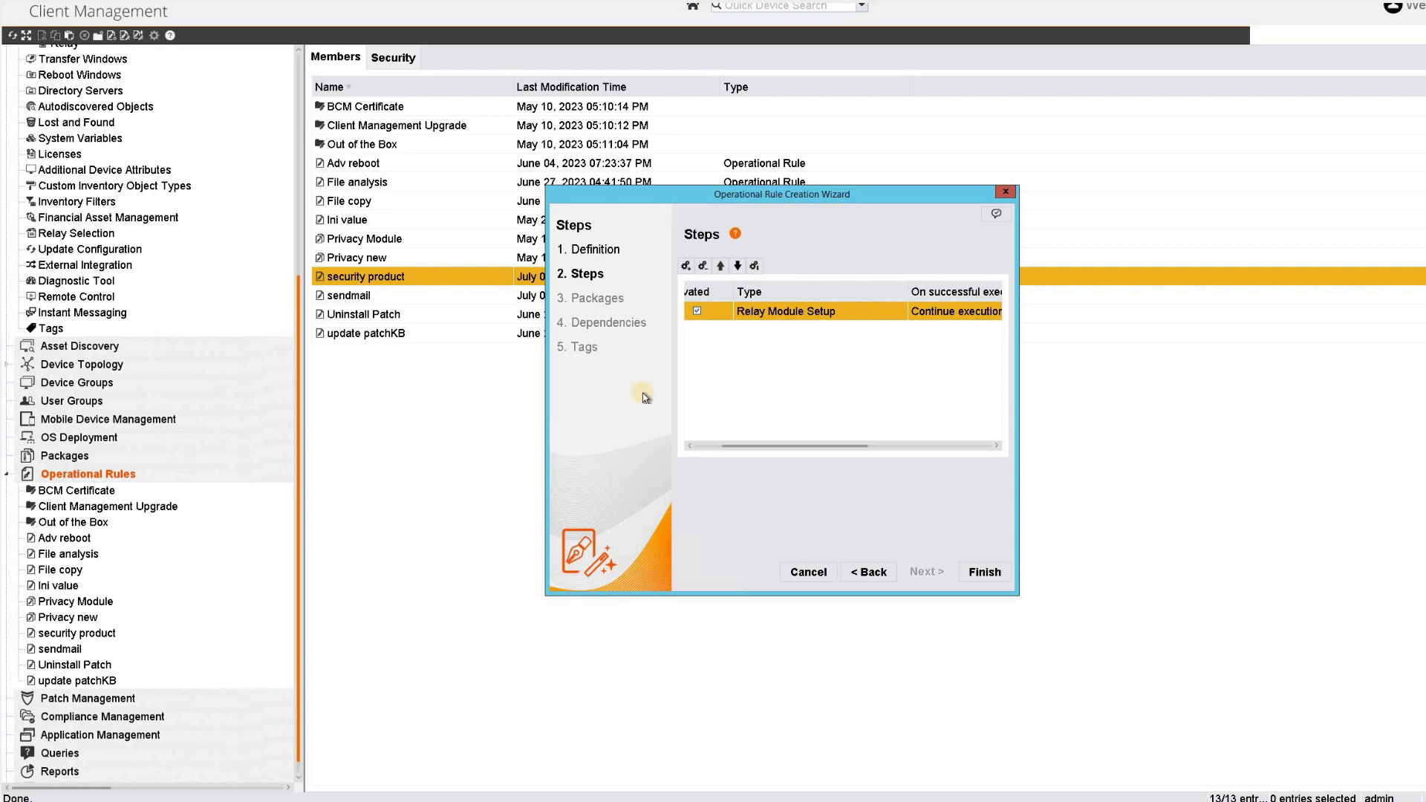
Step: Add a Restart Agent step with the stored service name and finish creating the operational rule
click(757, 359)
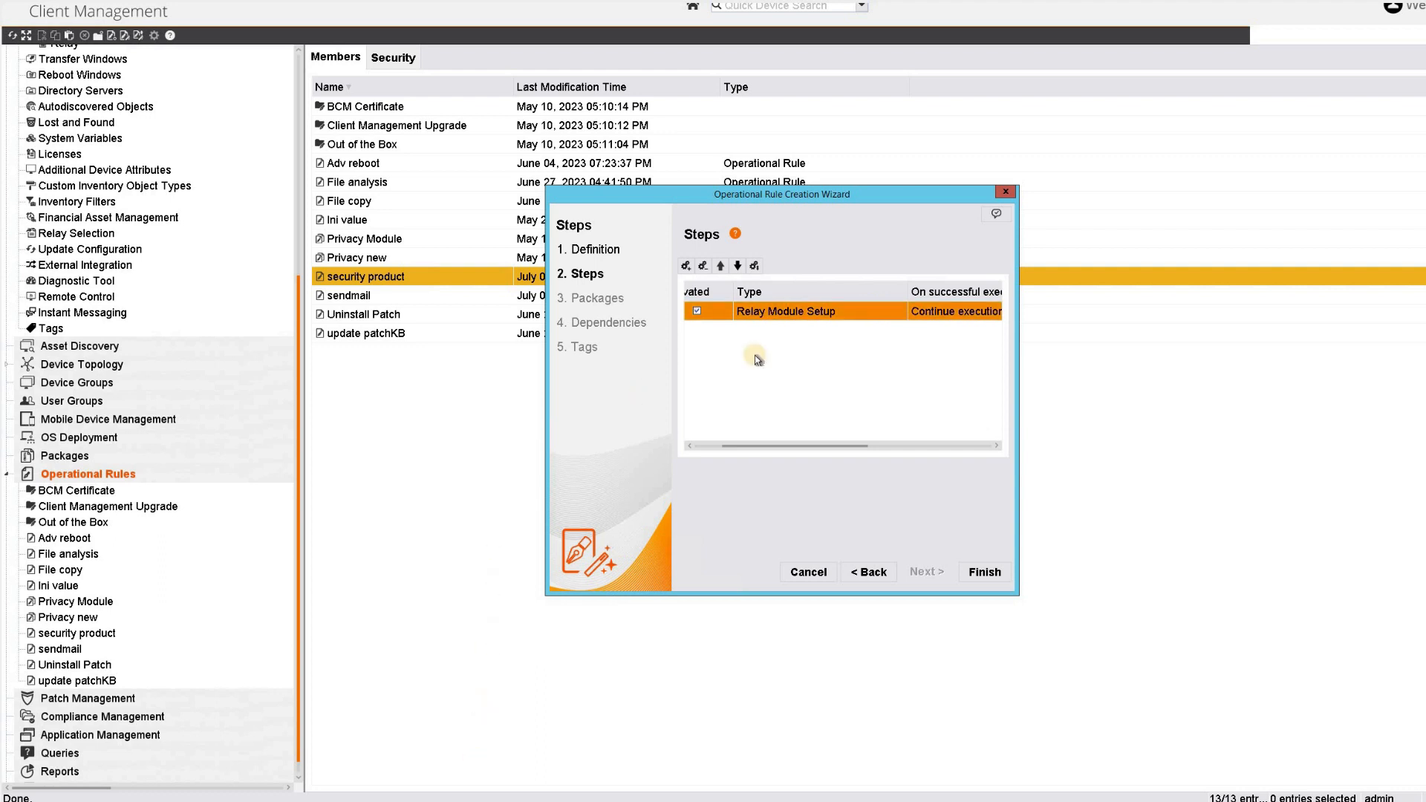
click(581, 337)
click(690, 291)
text(REstart agent)
click(772, 291)
click(733, 344)
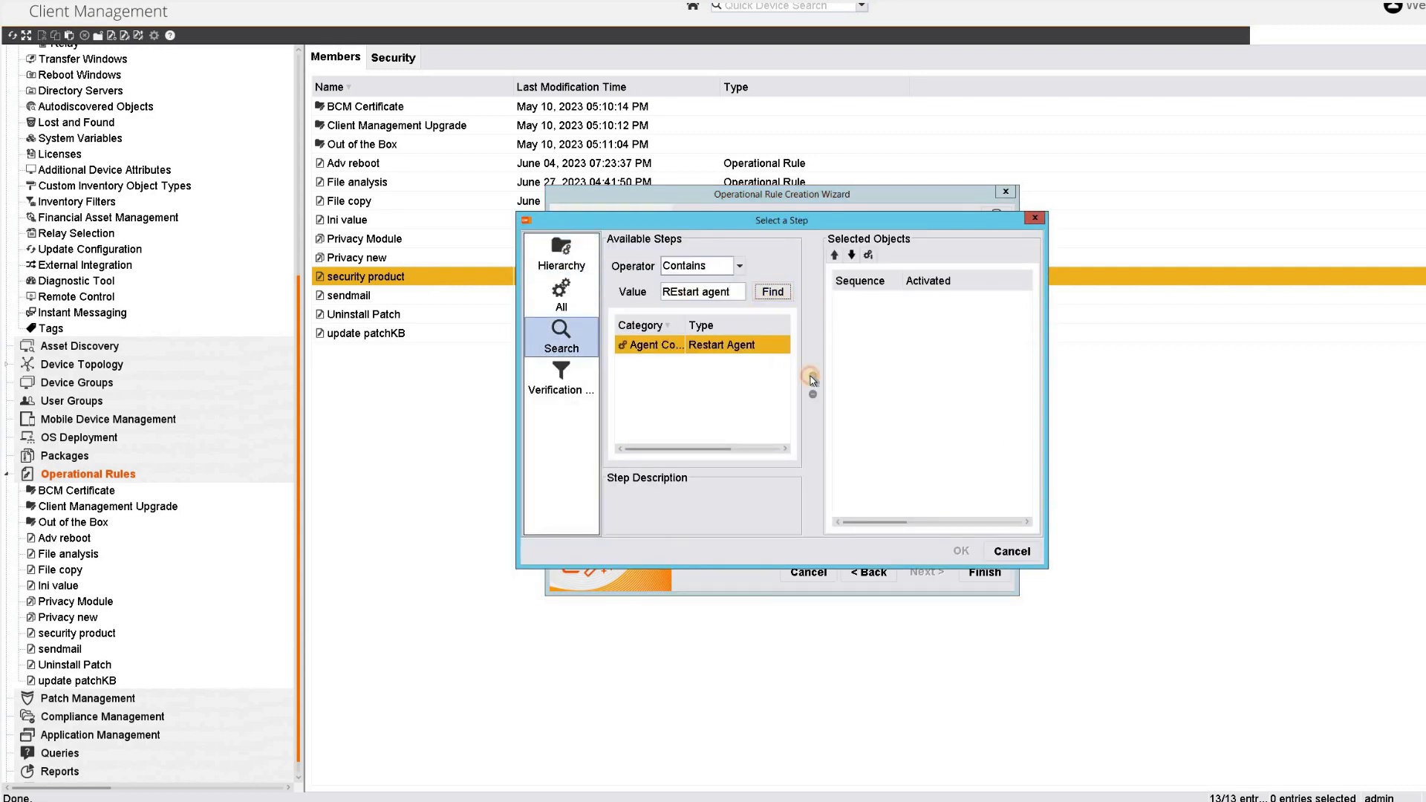
click(810, 376)
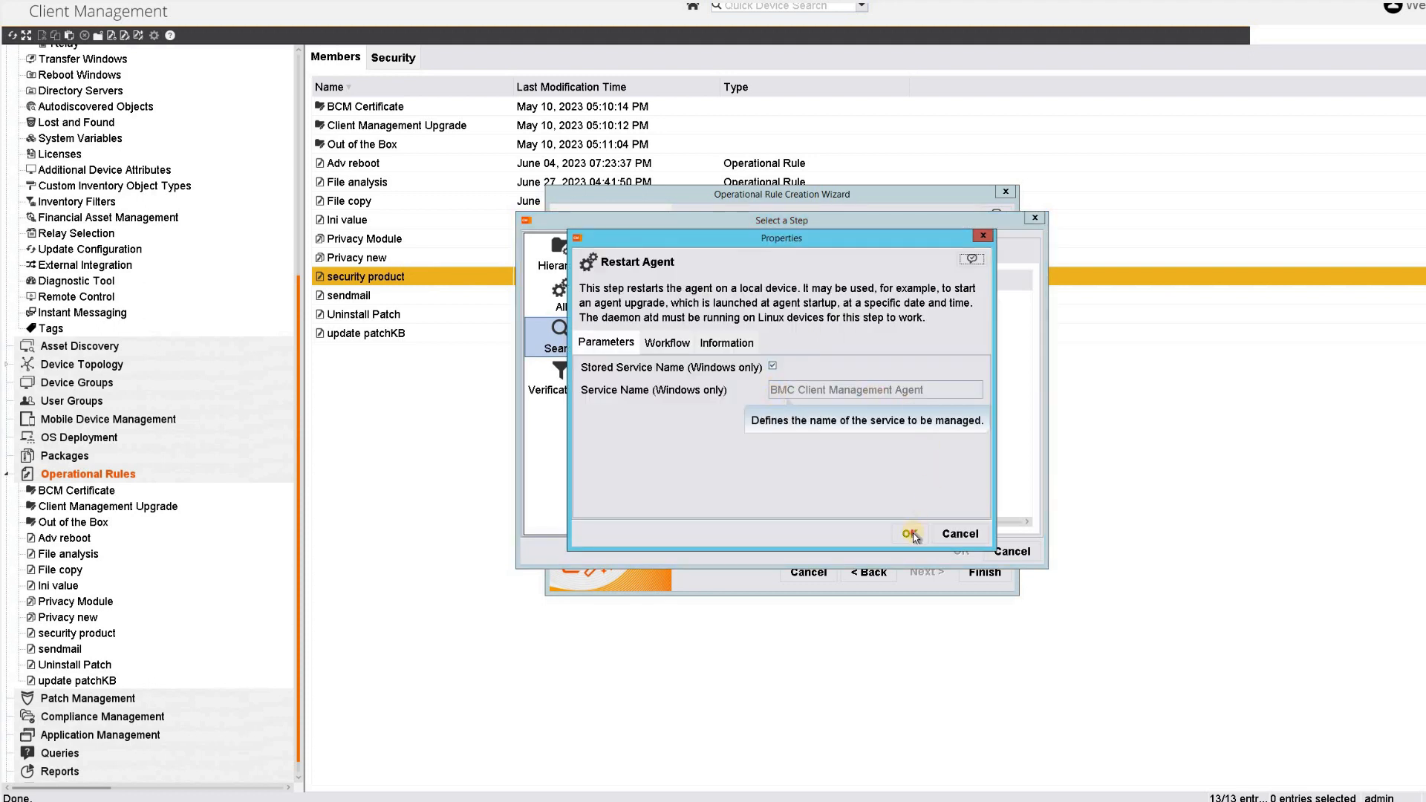
key(Return)
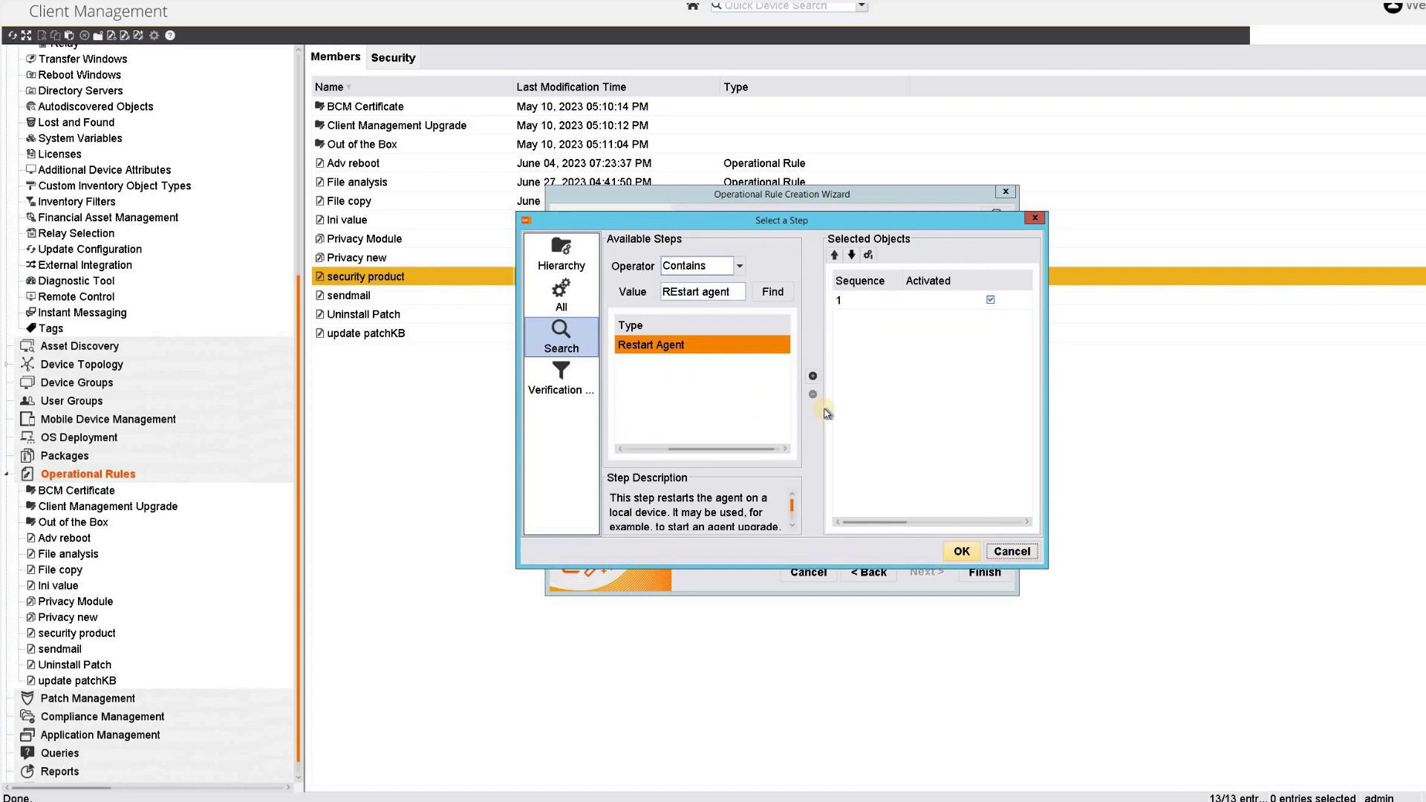
click(962, 551)
click(983, 573)
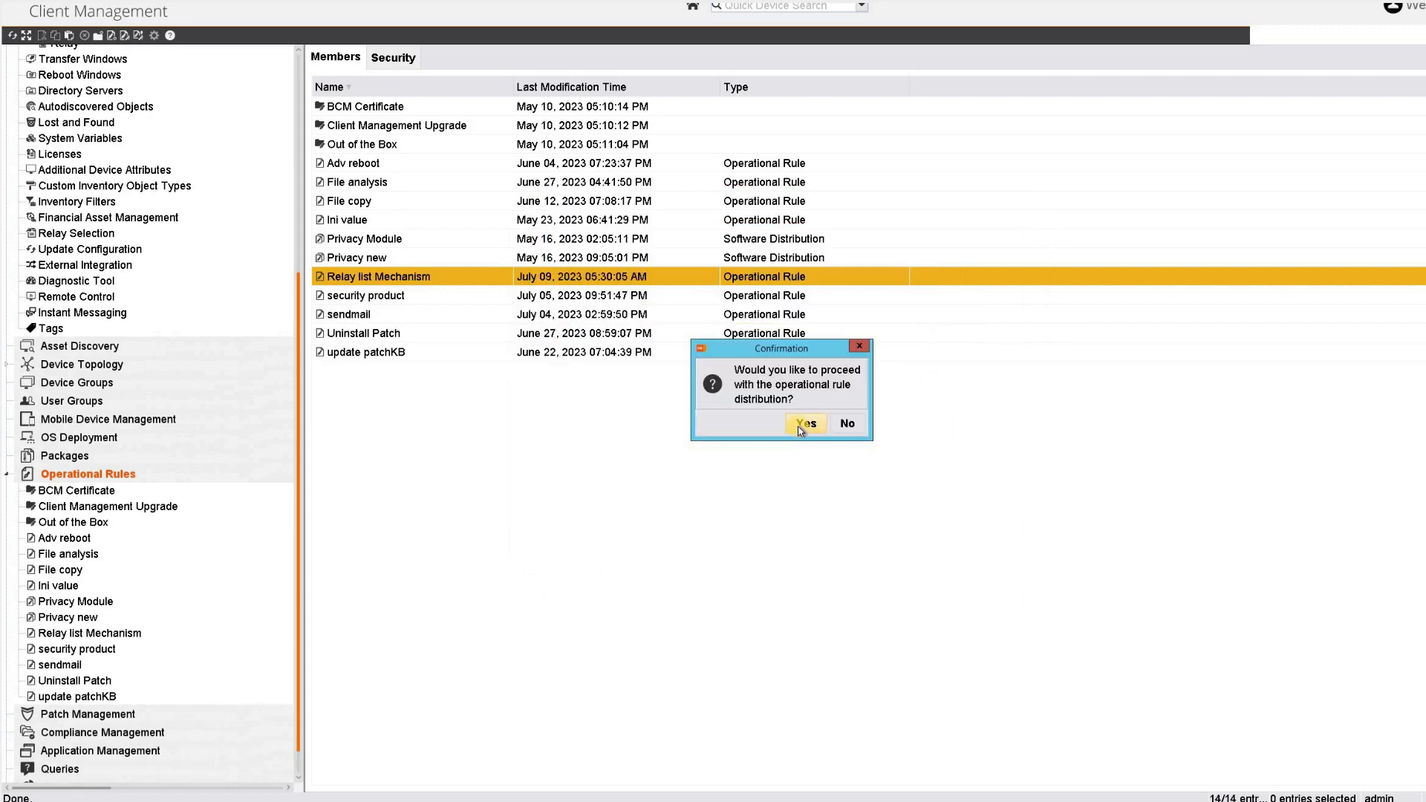
Step: Proceed with distributing the Relay list Mechanism rule, choosing Devices as the target type
click(804, 424)
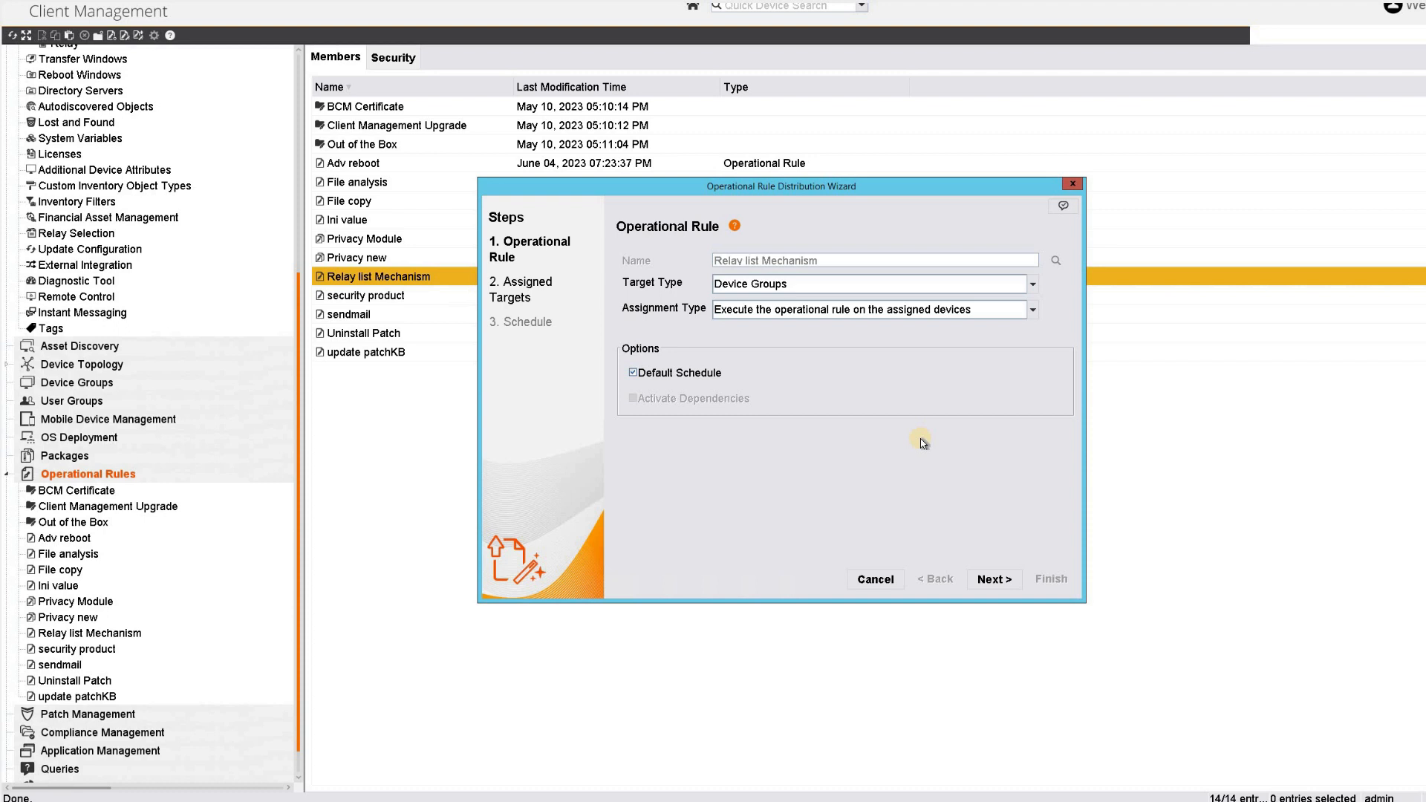
click(916, 288)
click(760, 322)
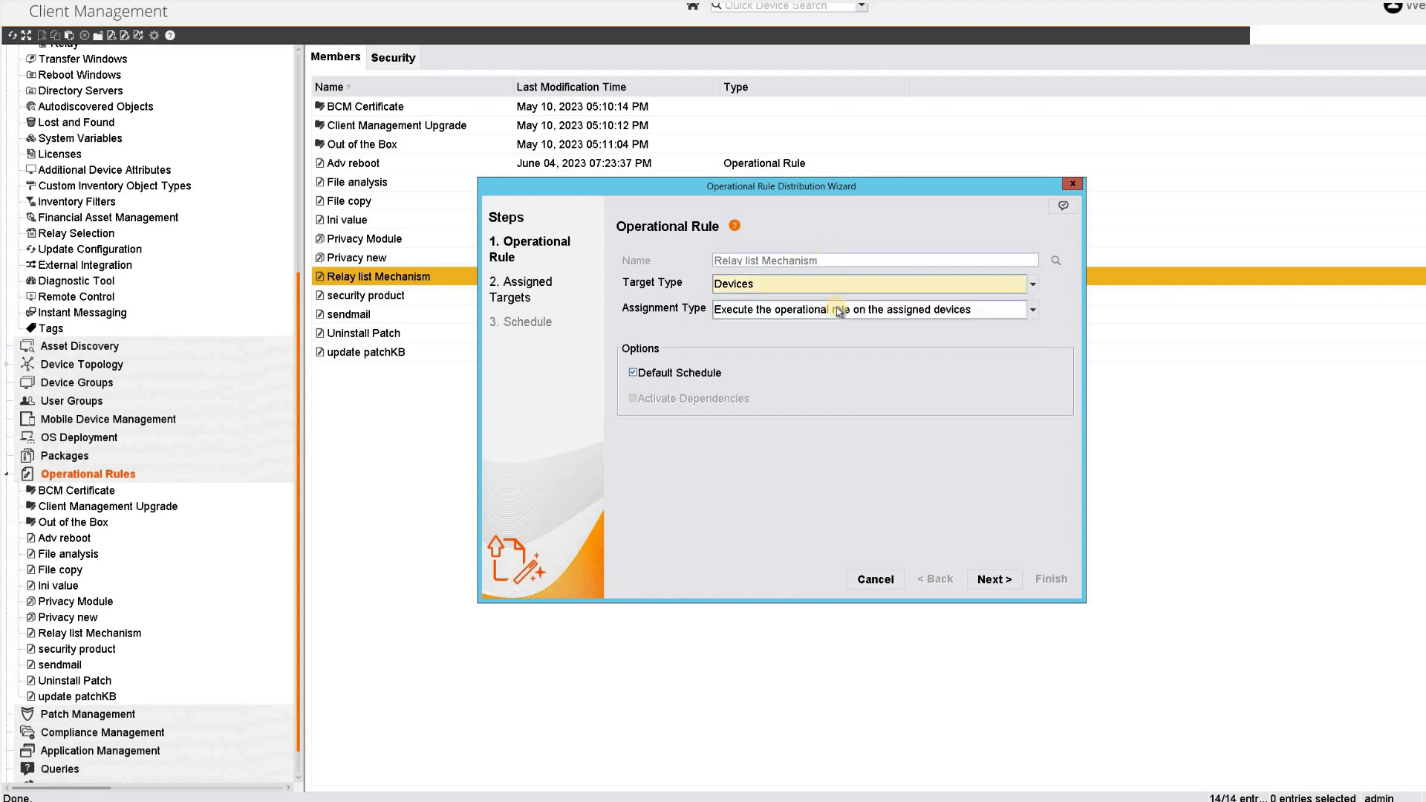
click(996, 579)
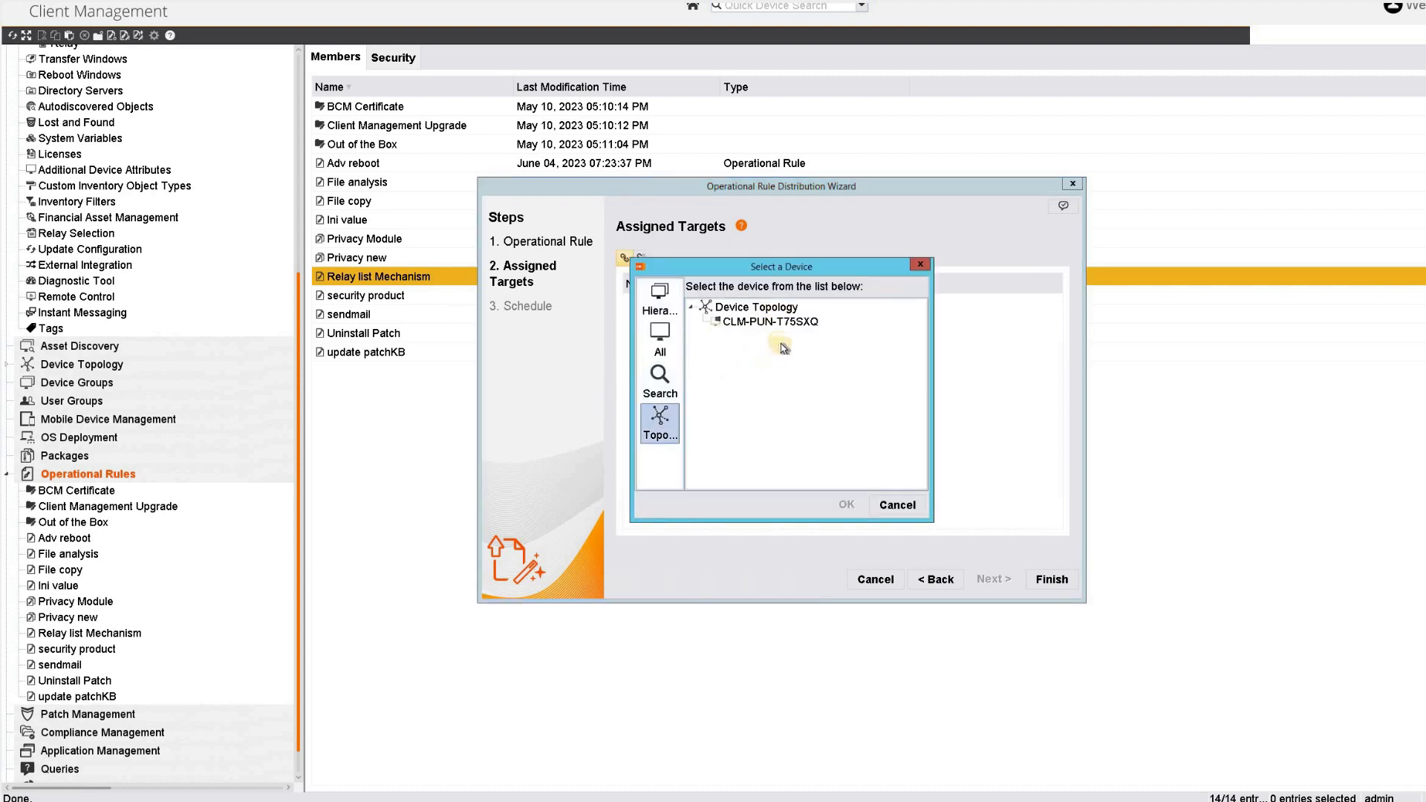
Step: Assign CLM-PUN-T30KJI as the target, finish the distribution, and go to the rule to check the device's execution status
click(780, 336)
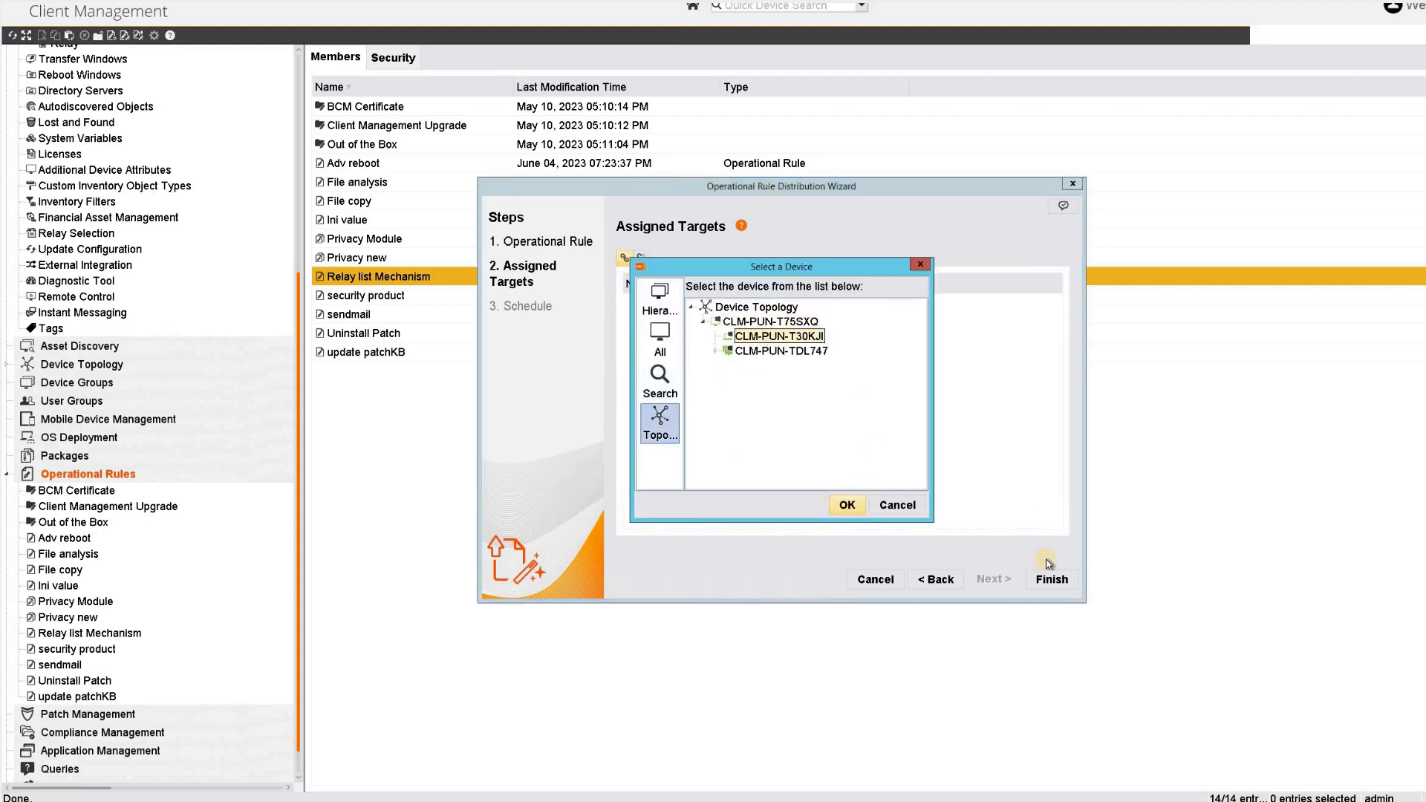
click(839, 506)
key(Return)
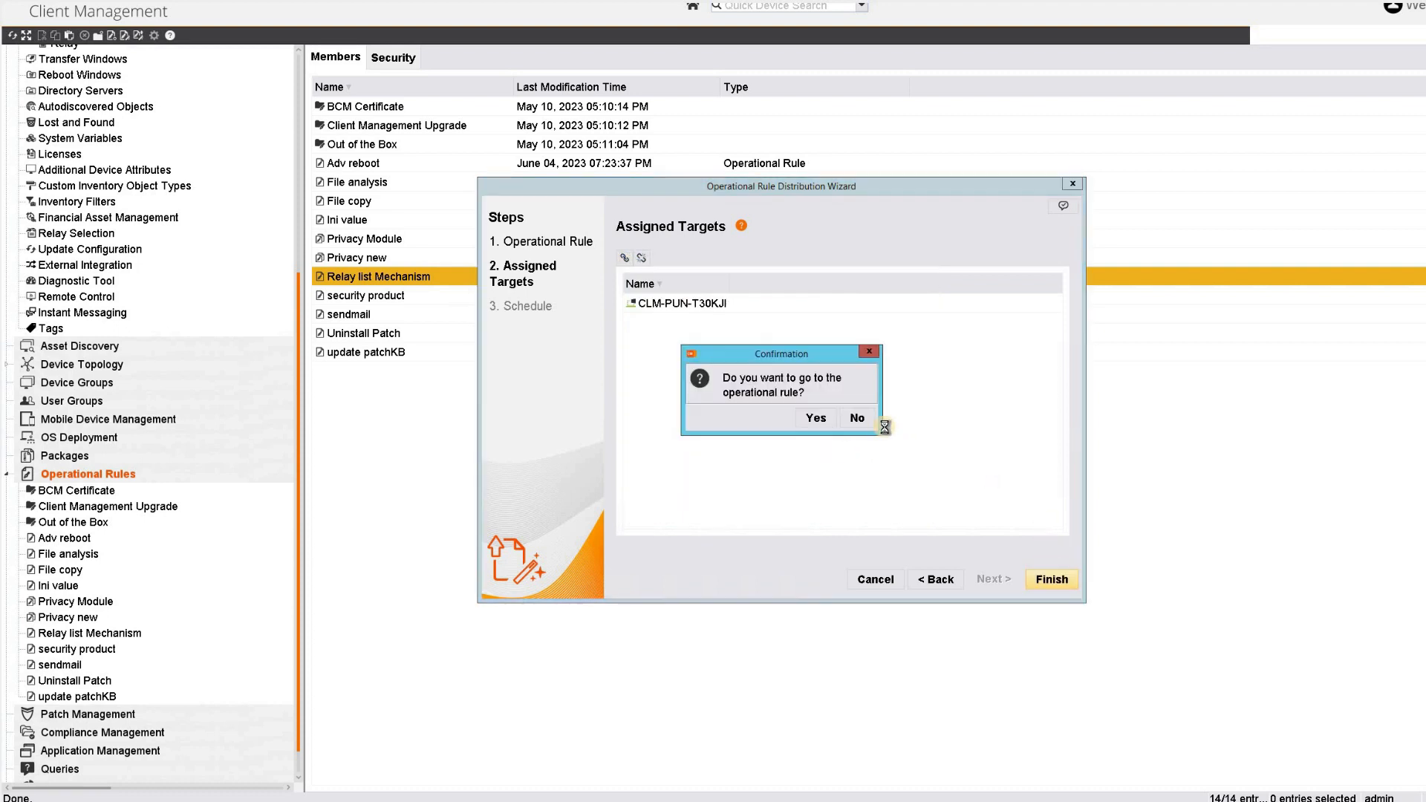
click(819, 418)
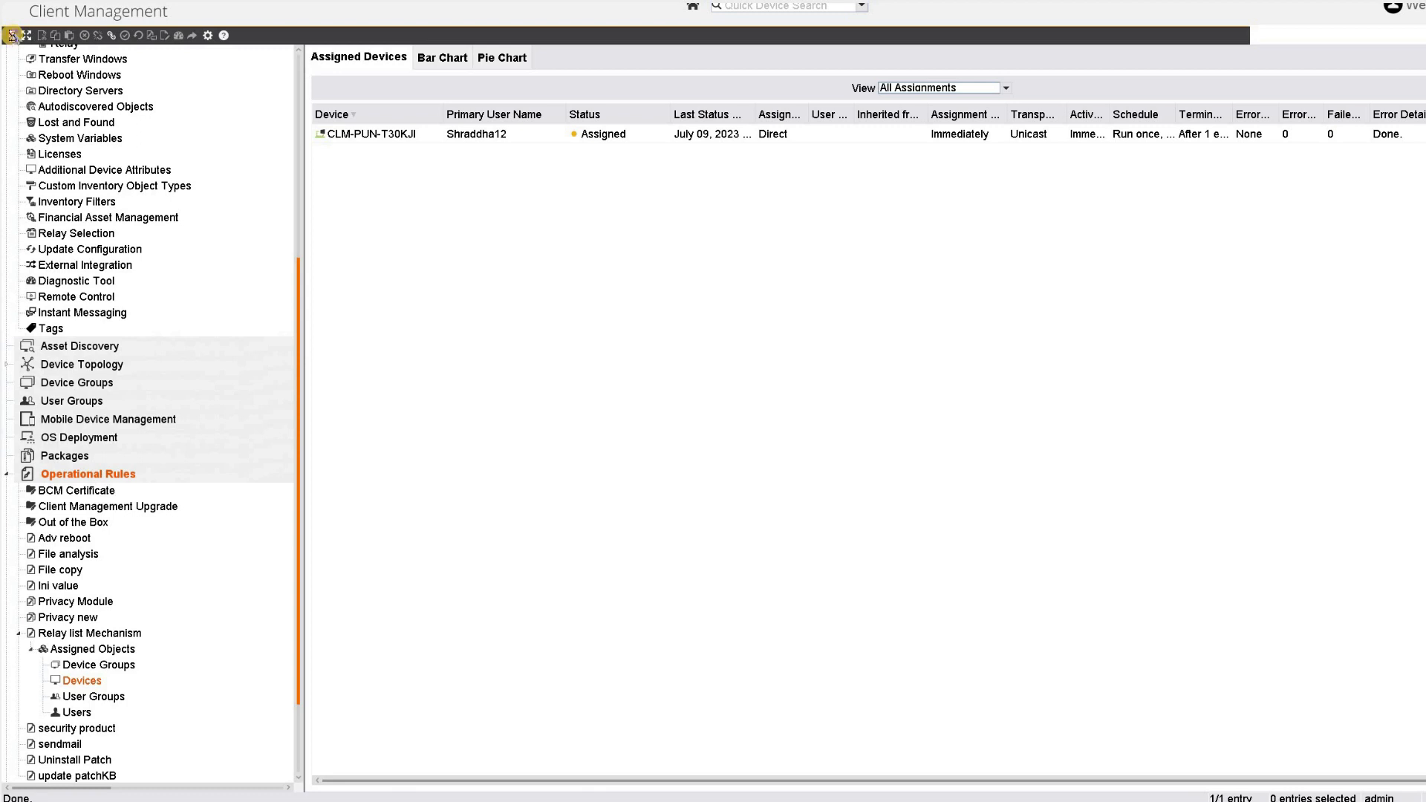
click(597, 138)
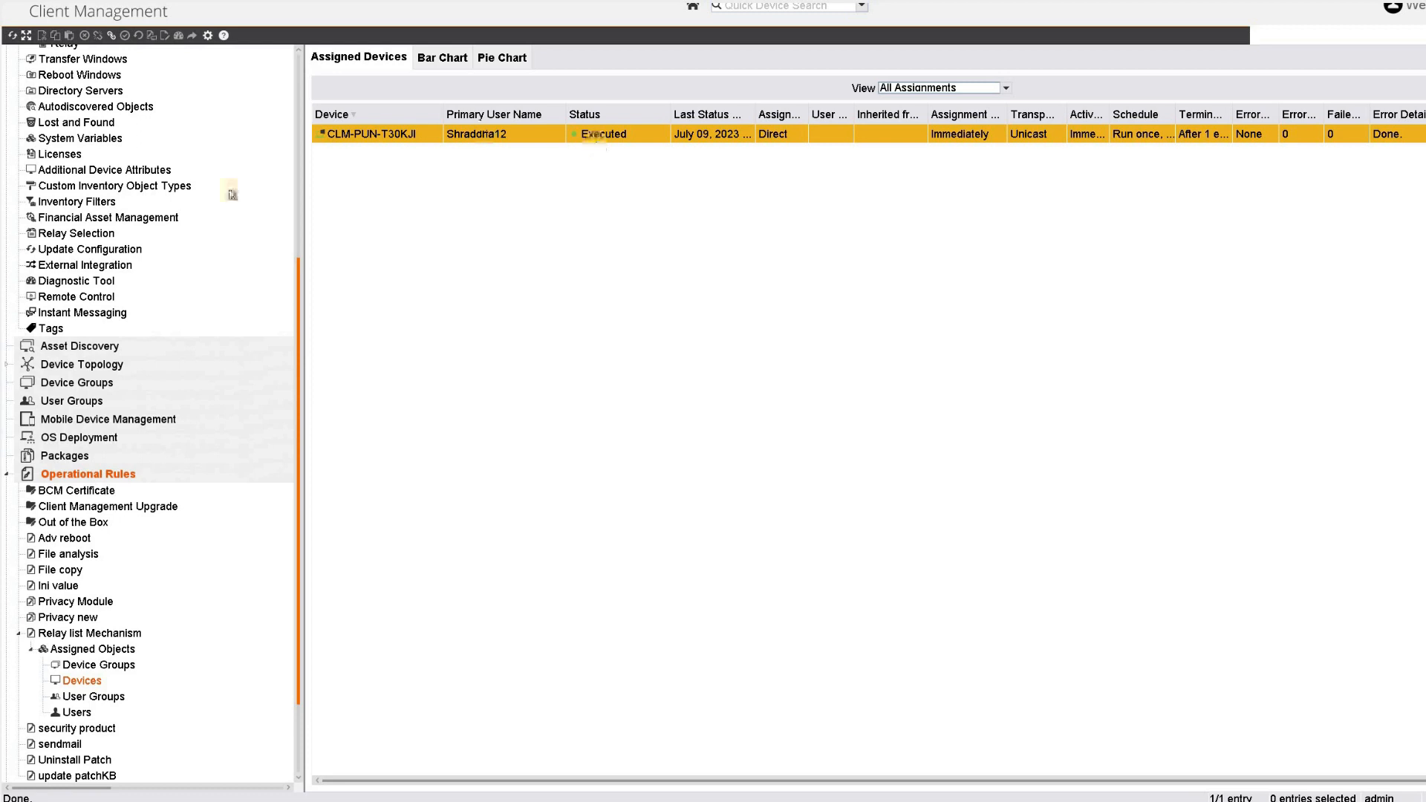
Step: Locate CLM-PUN-T30KJI under CLM-PUN-TDL747 in the Device Topology and check its parent in the general attributes
click(84, 366)
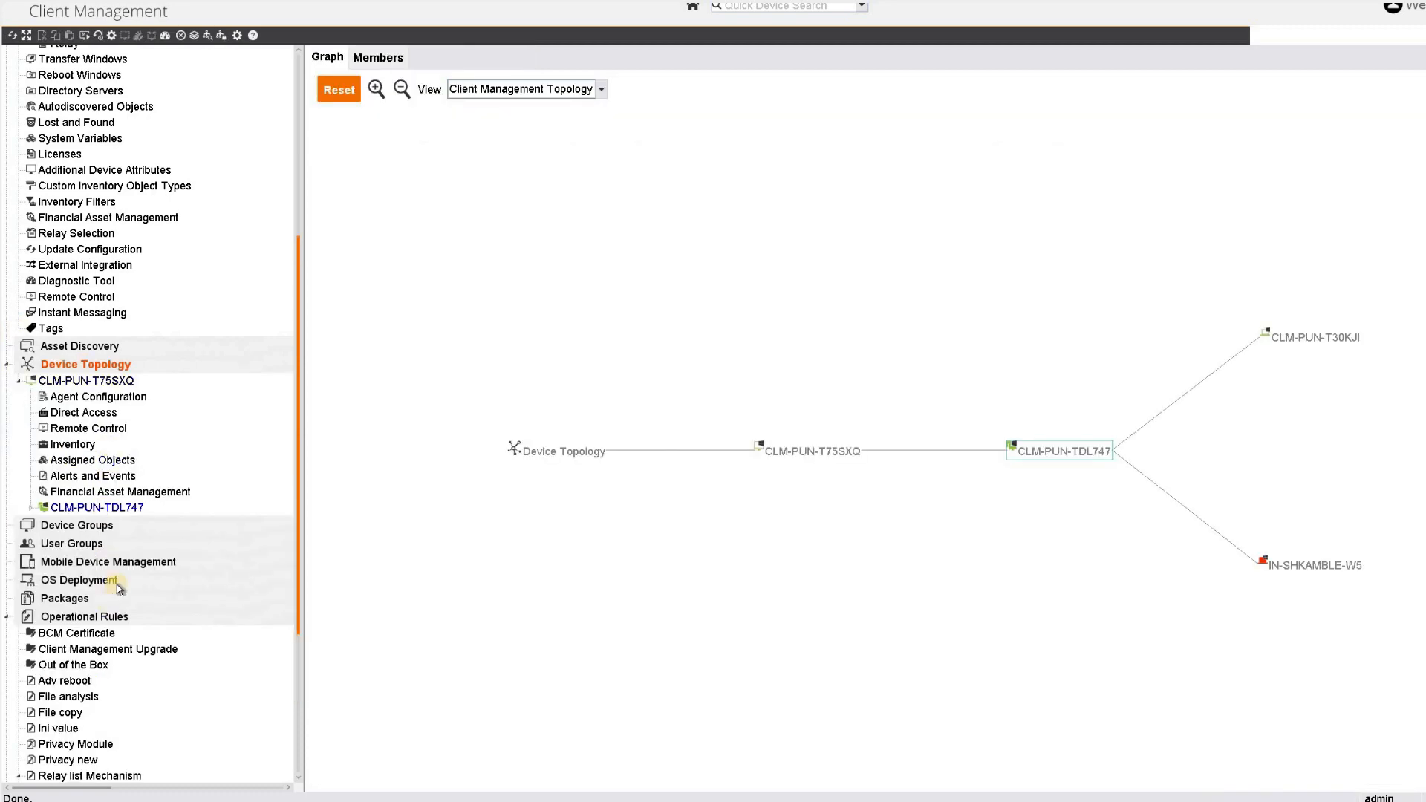
scroll(123, 562, down, 1)
click(121, 561)
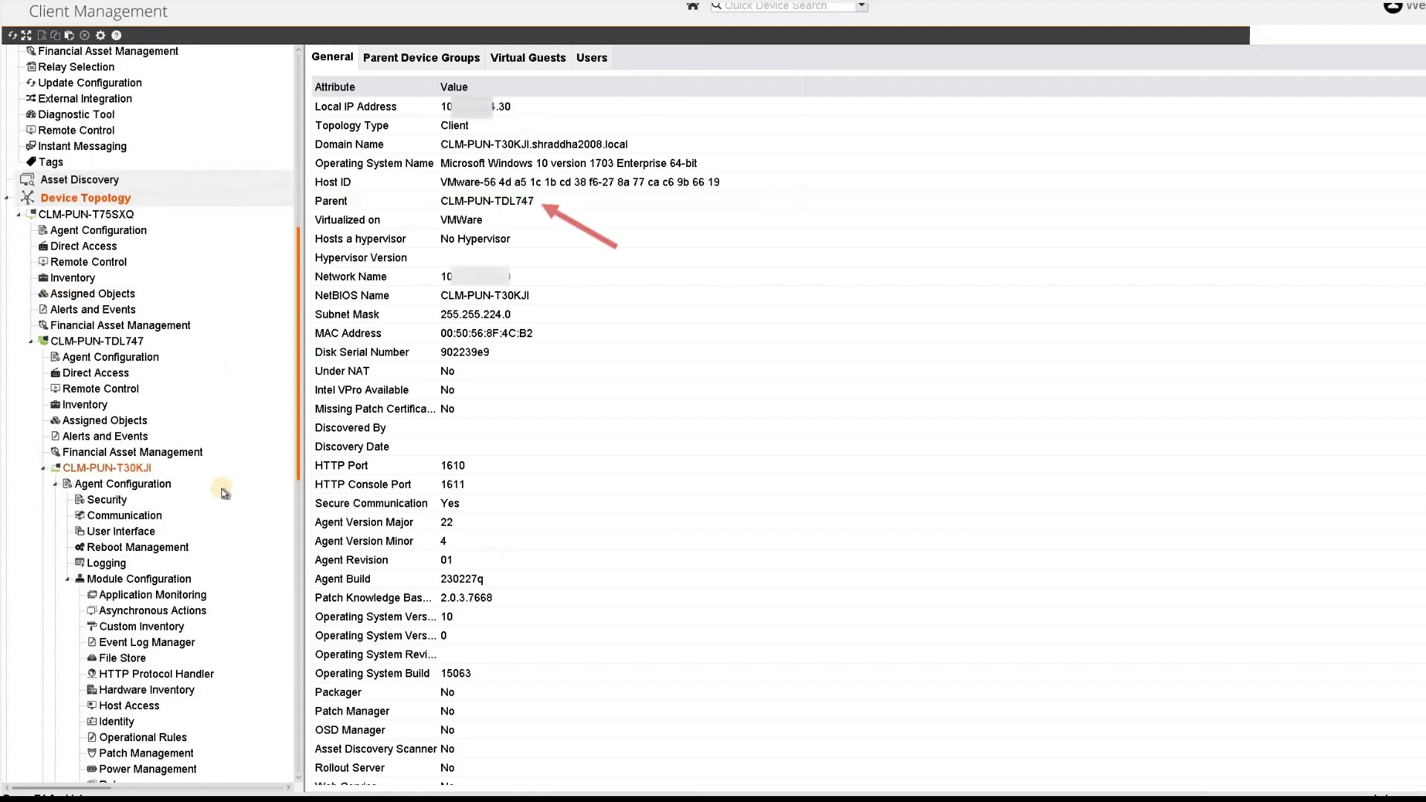
Step: Review the list server URL and parent name in the Relay module settings of CLM-PUN-T30KJI
scroll(122, 665, down, 3)
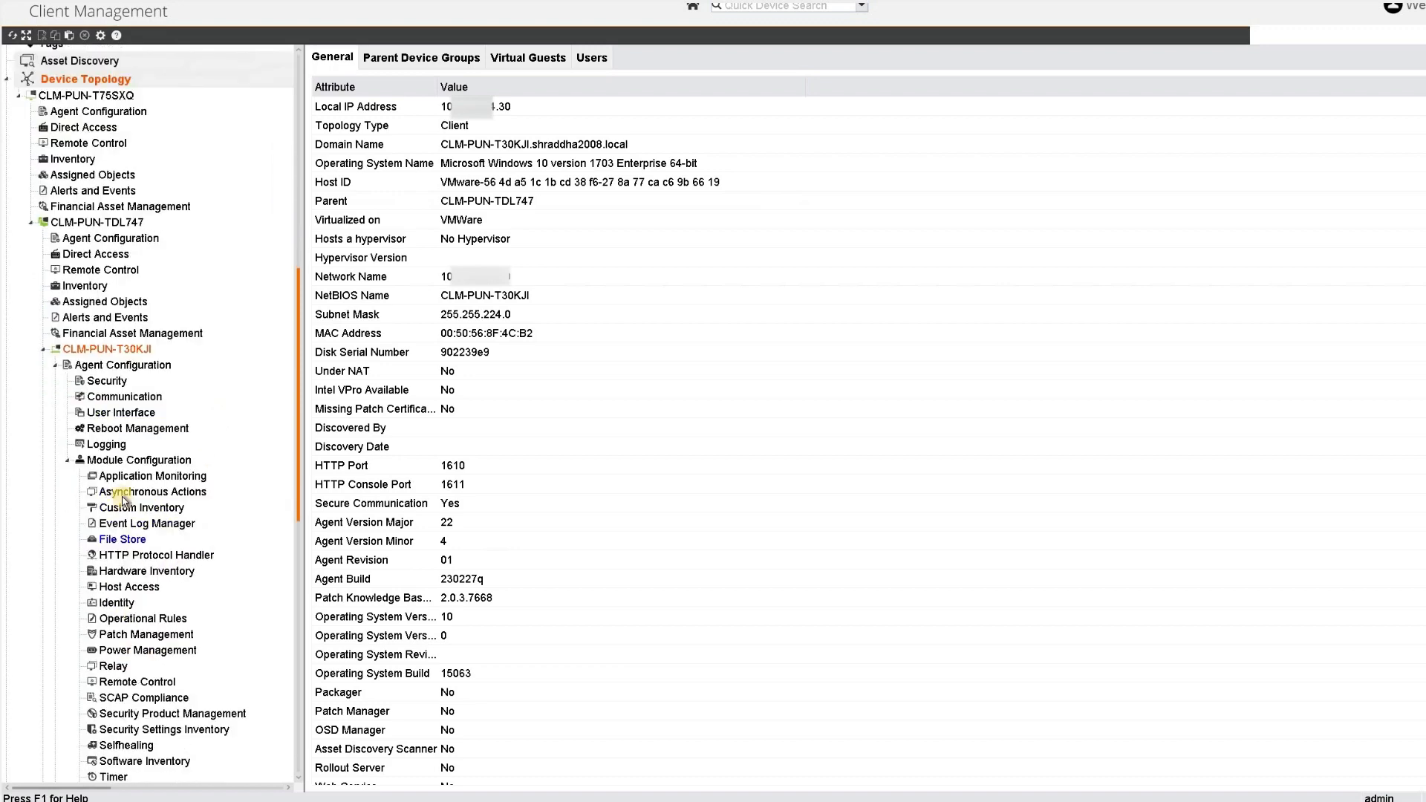
click(112, 666)
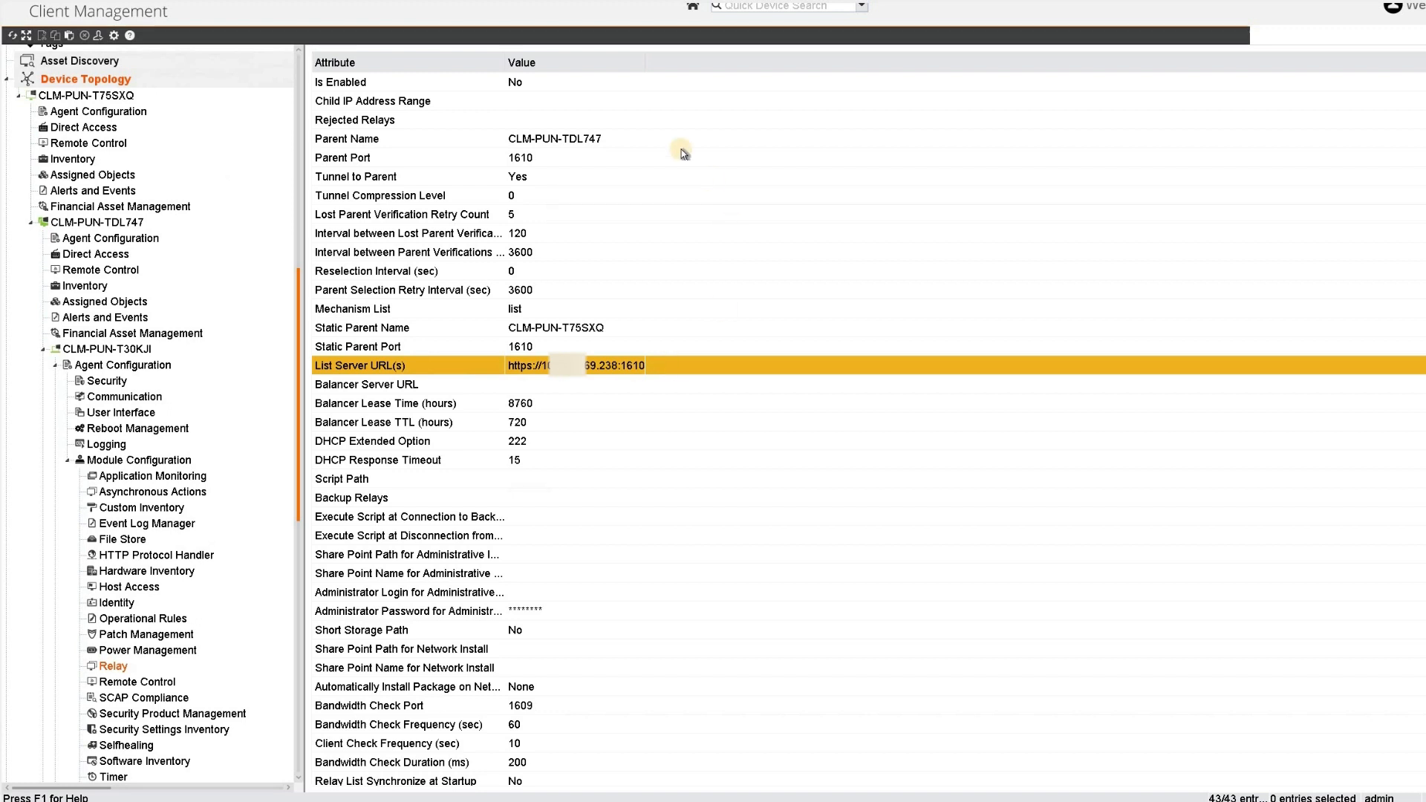
click(619, 138)
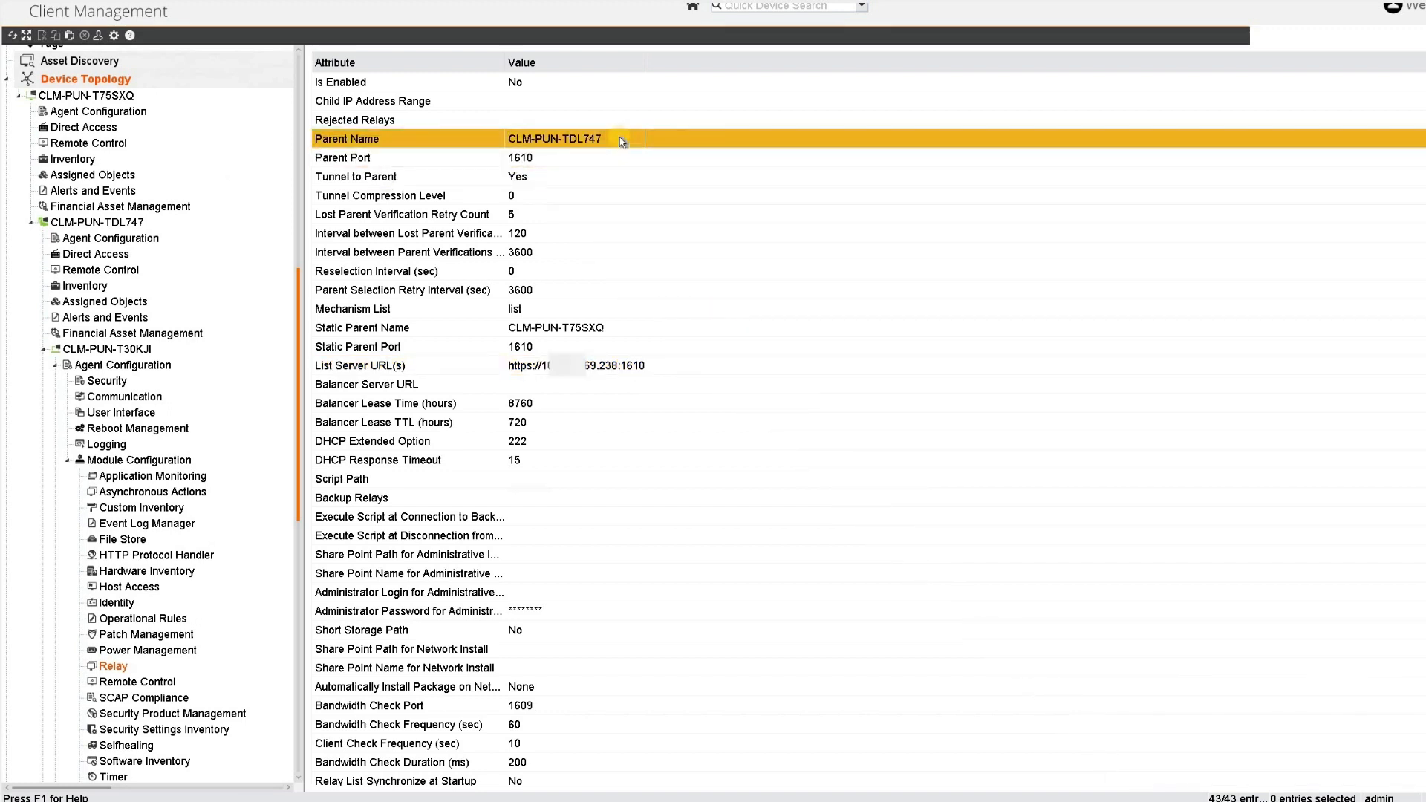